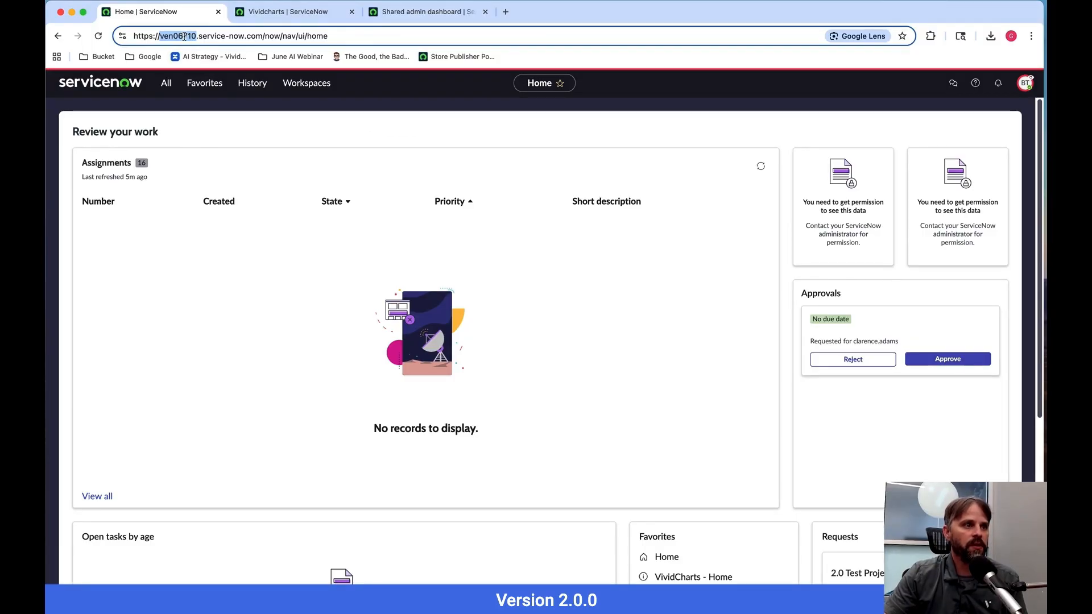
Step: End the user impersonation and reload the VividCharts home page on the ven06710 instance with the admin account
{"action": "left_click", "coordinate": [438, 117]}
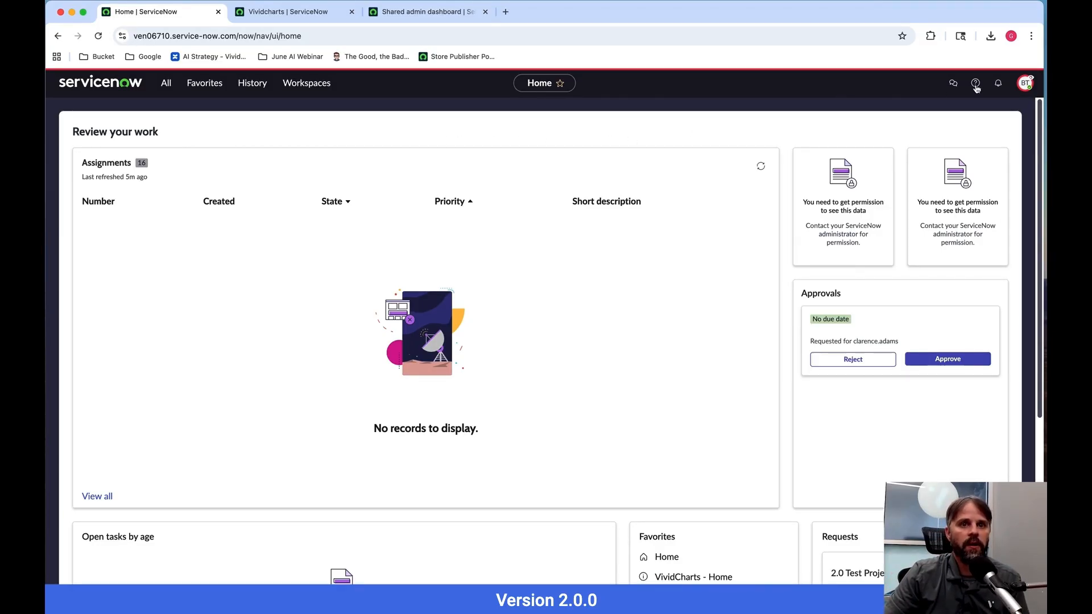
{"action": "left_click", "coordinate": [1025, 83]}
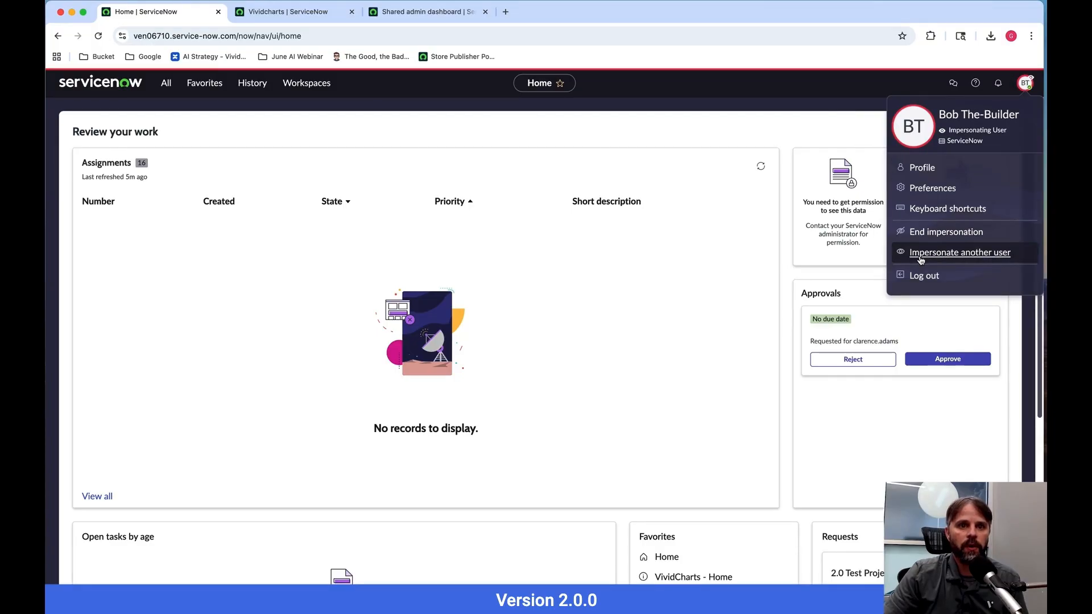
{"action": "left_click", "coordinate": [938, 232]}
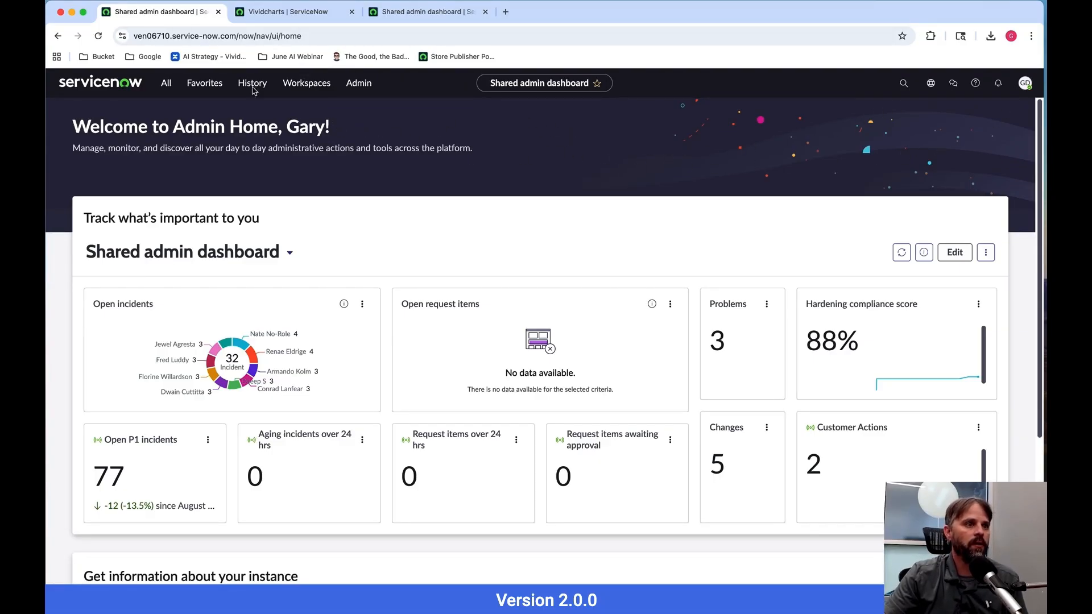
{"action": "left_click", "coordinate": [291, 17]}
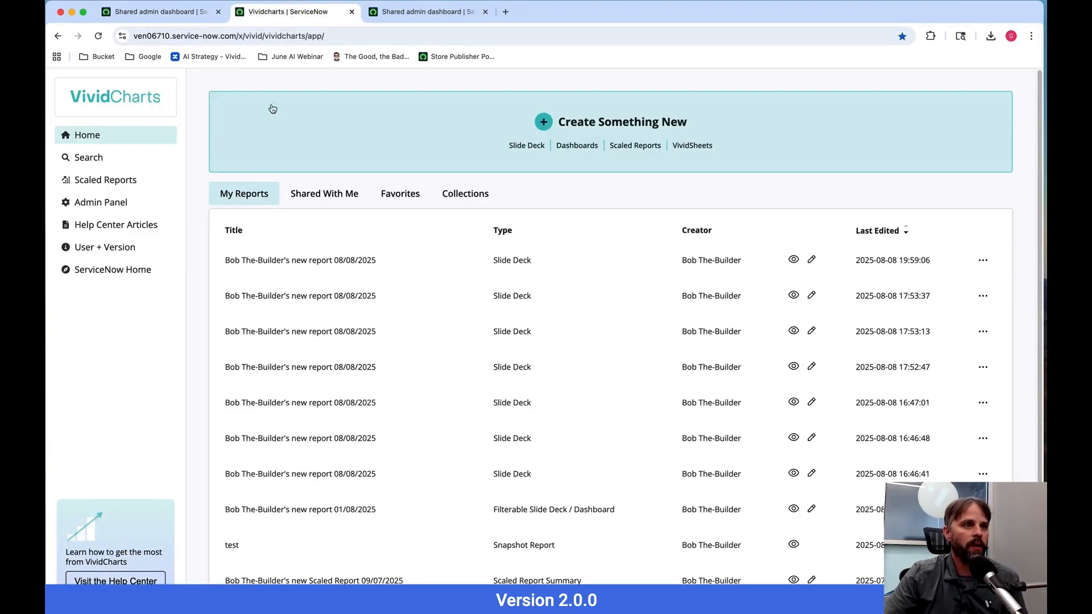
{"action": "left_click", "coordinate": [97, 36]}
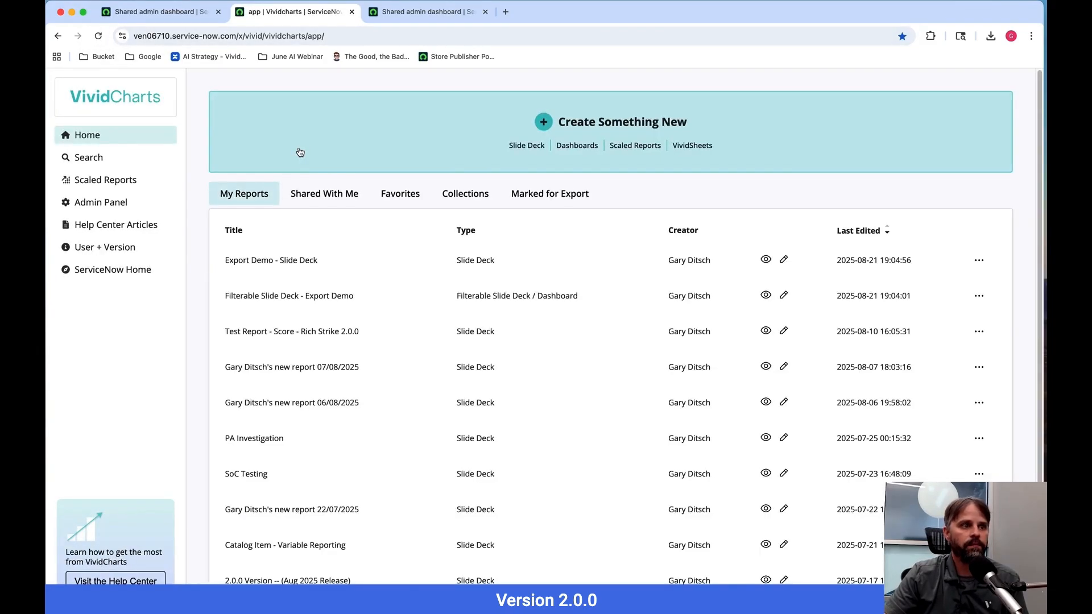
Step: Check the signed-in user's roles and the VividCharts version on the ven06710 instance
{"action": "left_click", "coordinate": [101, 251]}
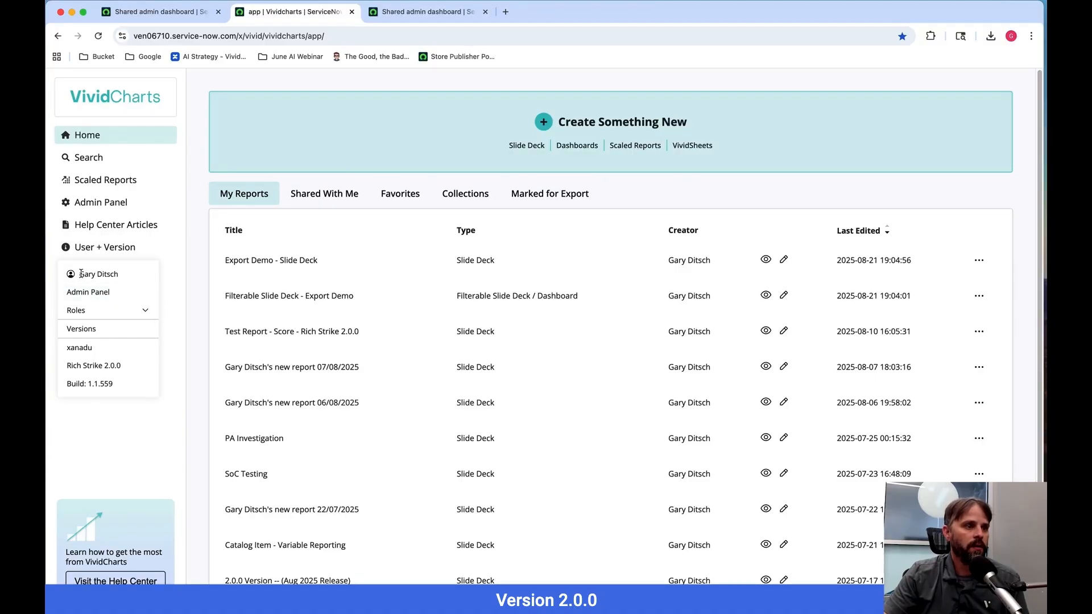
{"action": "left_click", "coordinate": [98, 314]}
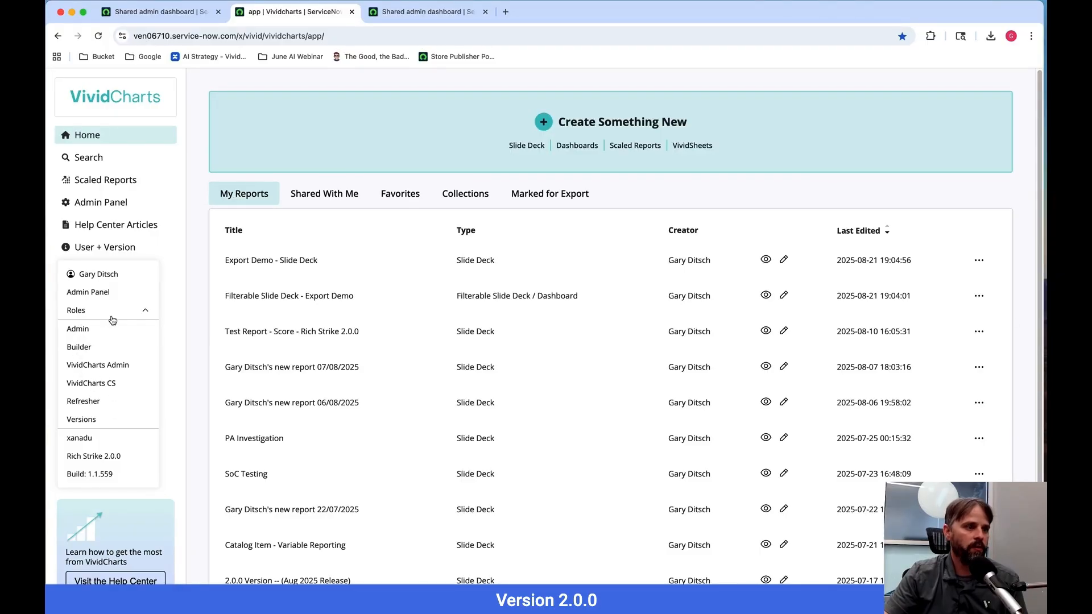
{"action": "left_click", "coordinate": [115, 315]}
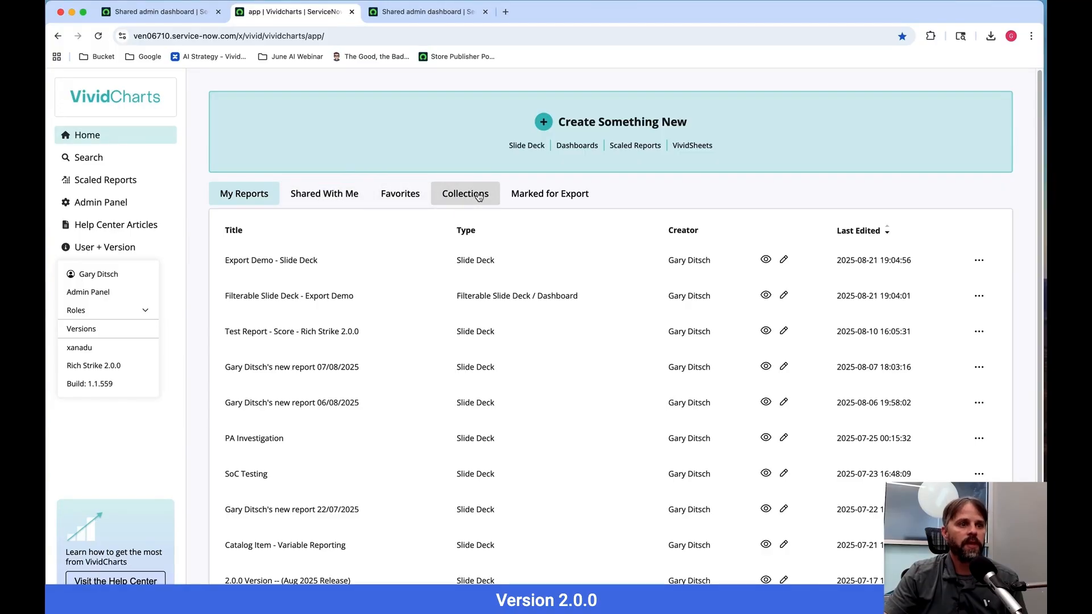
Step: List the reports marked for export and review the actions available for Filterable Slide Deck - Export Demo
{"action": "left_click", "coordinate": [558, 199]}
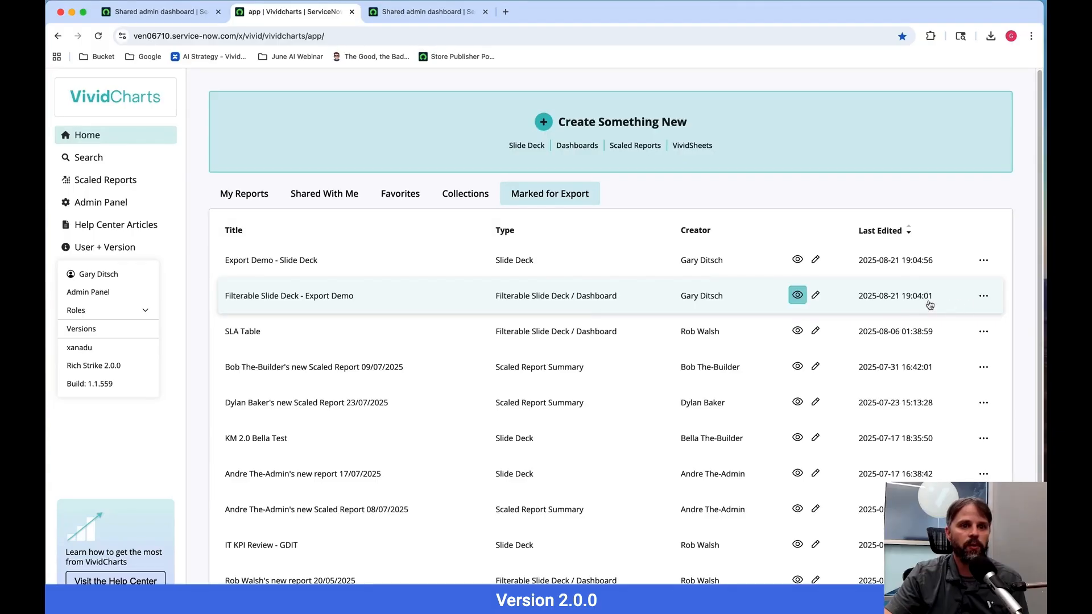
{"action": "left_click", "coordinate": [984, 296]}
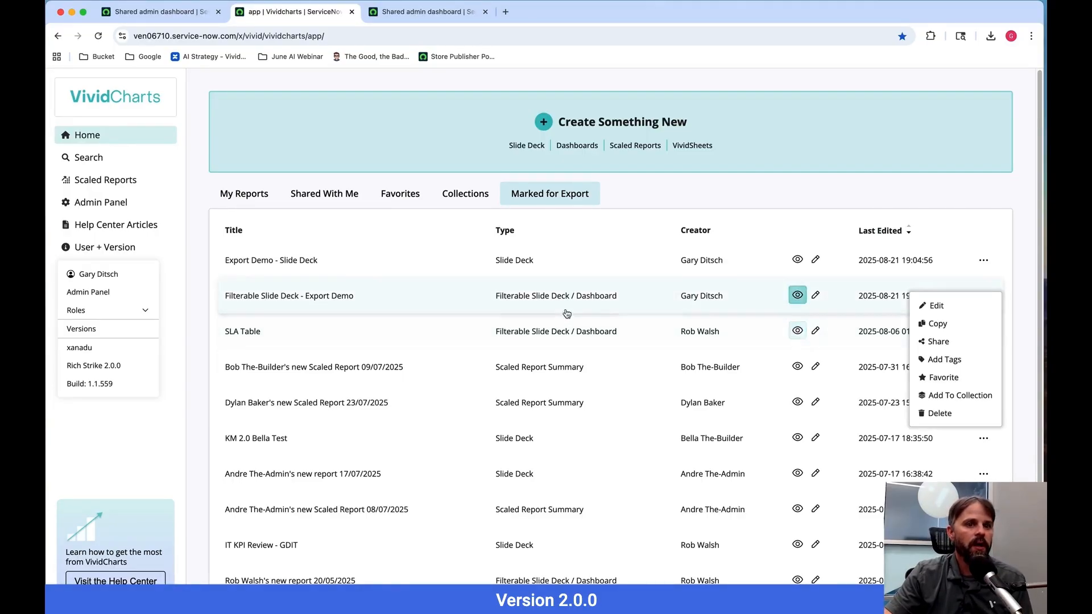
{"action": "left_click", "coordinate": [678, 195]}
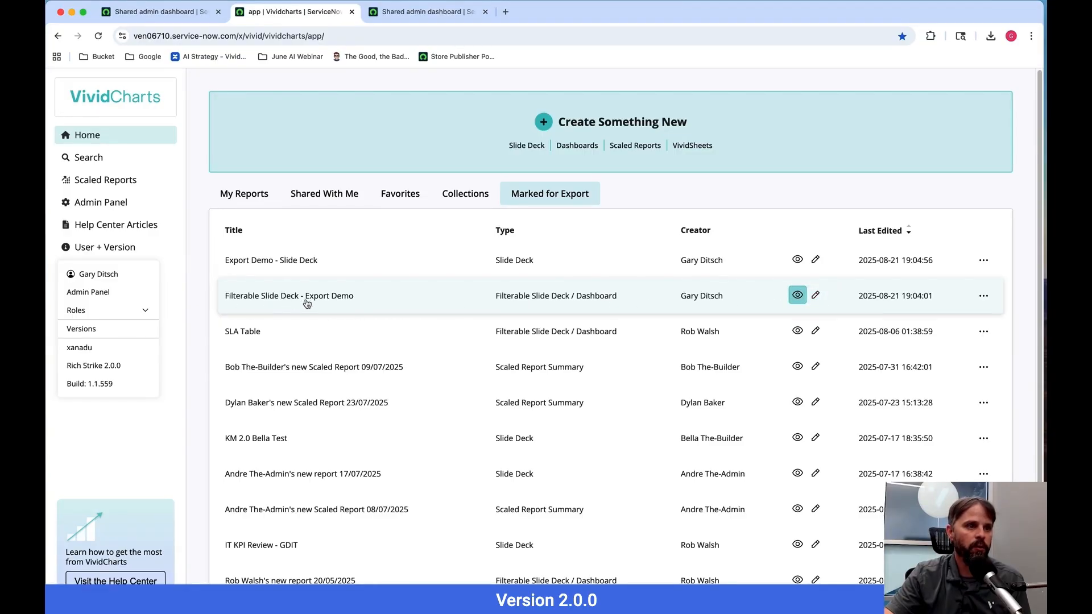
Step: Open Filterable Slide Deck - Export Demo in the editor and export it to JSON
{"action": "left_click", "coordinate": [816, 295]}
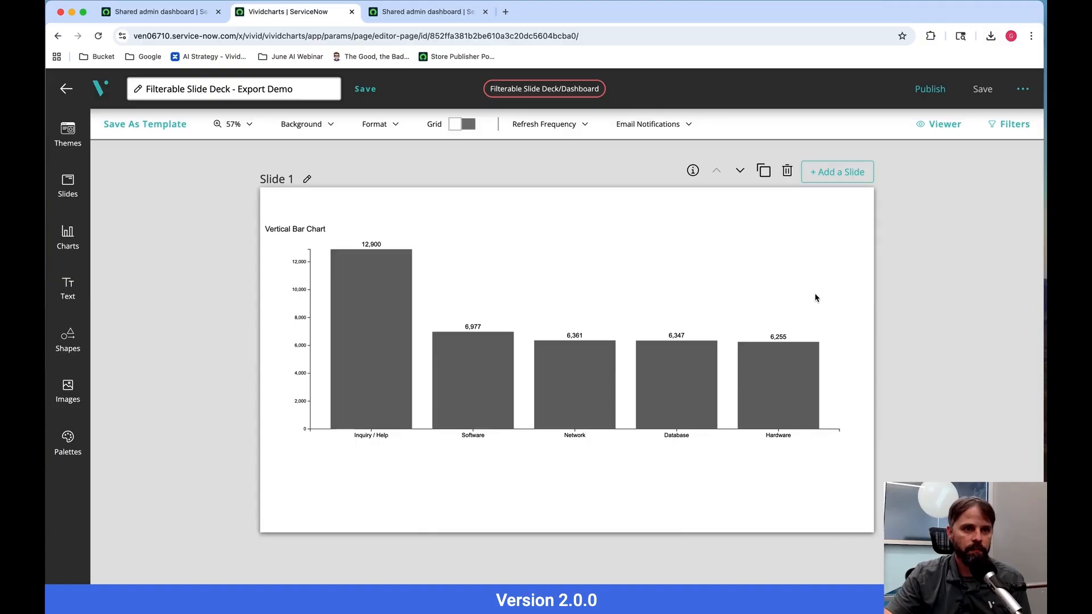
{"action": "left_click", "coordinate": [1023, 91]}
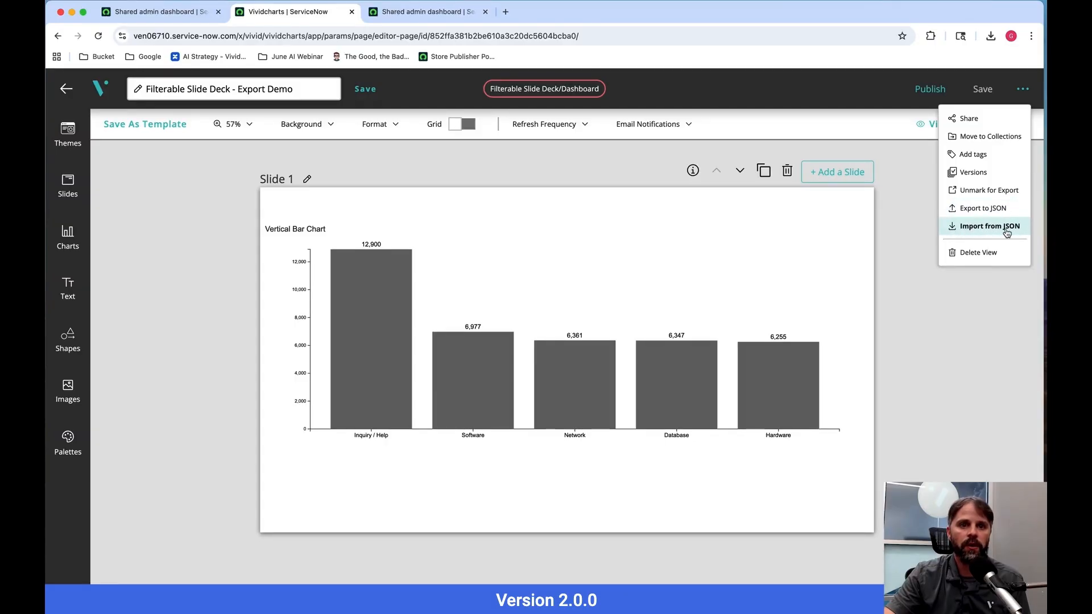
{"action": "left_click", "coordinate": [978, 213]}
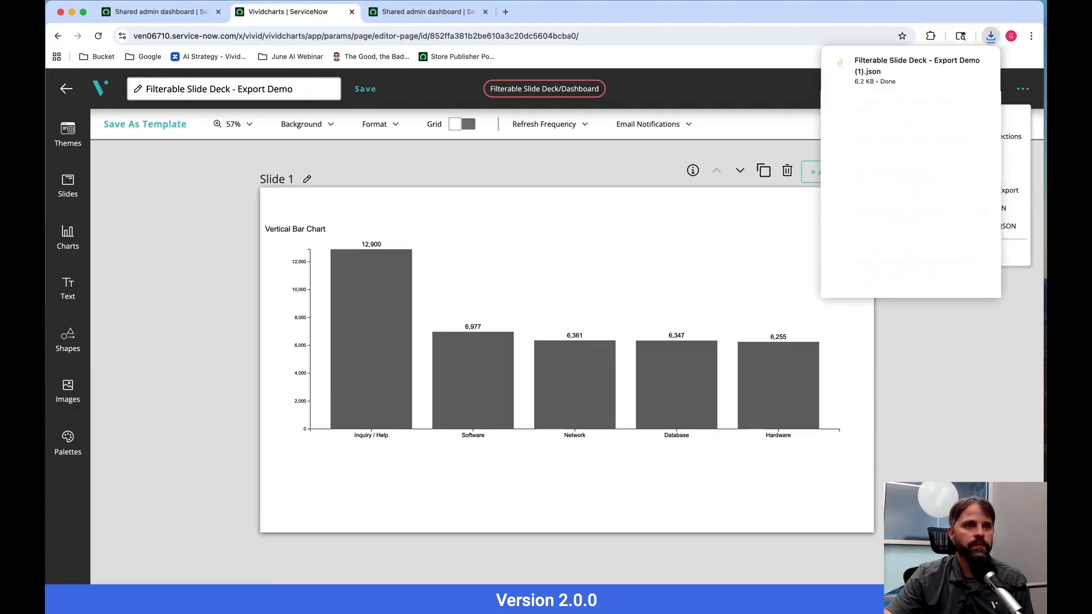
{"action": "mouse_move", "coordinate": [879, 67]}
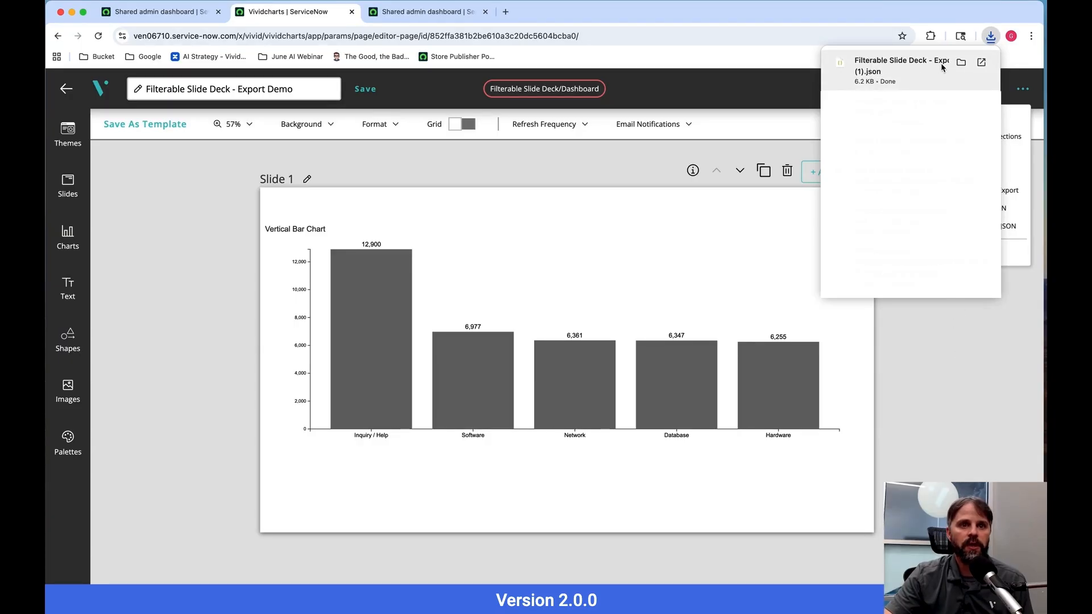
{"action": "left_click", "coordinate": [941, 356]}
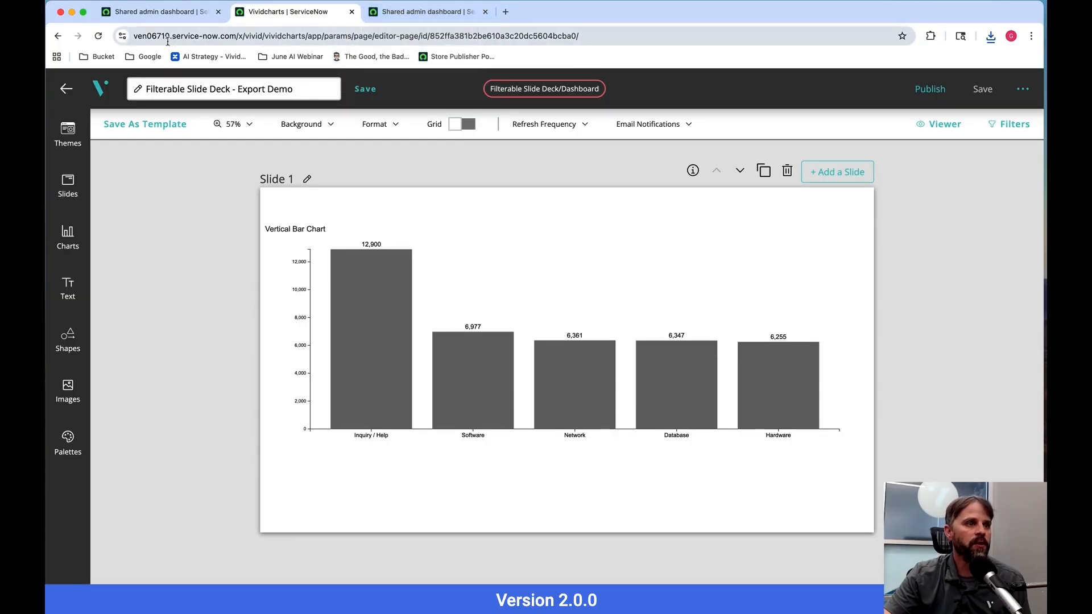
Step: Switch to the ven06709 ServiceNow instance, find vividch in the application navigator and open VividCharts Home
{"action": "left_click", "coordinate": [412, 14]}
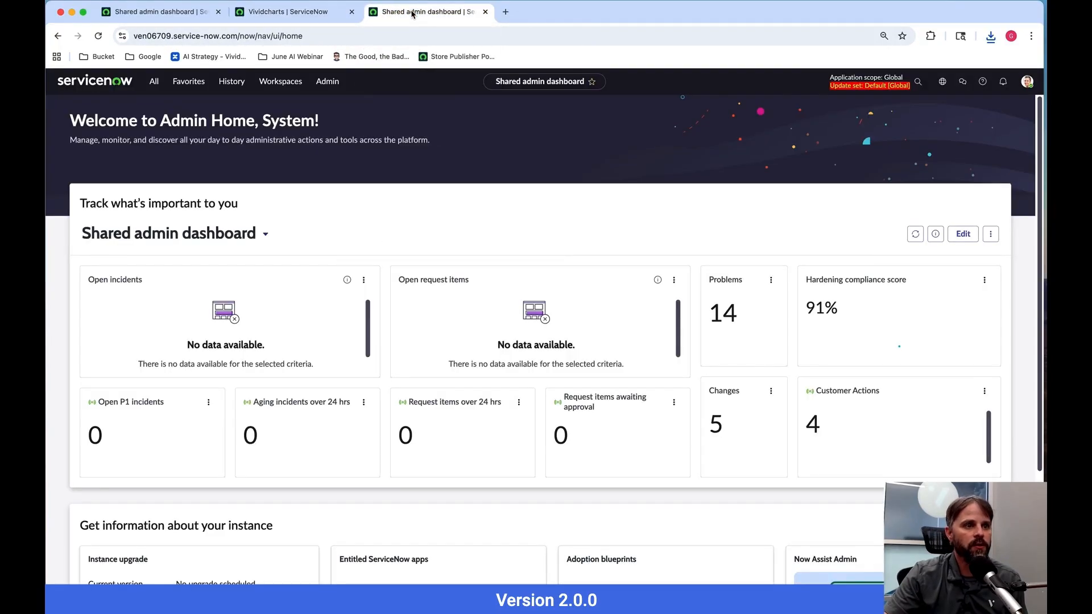
{"action": "left_click", "coordinate": [150, 83]}
{"action": "type", "text": "vividch"}
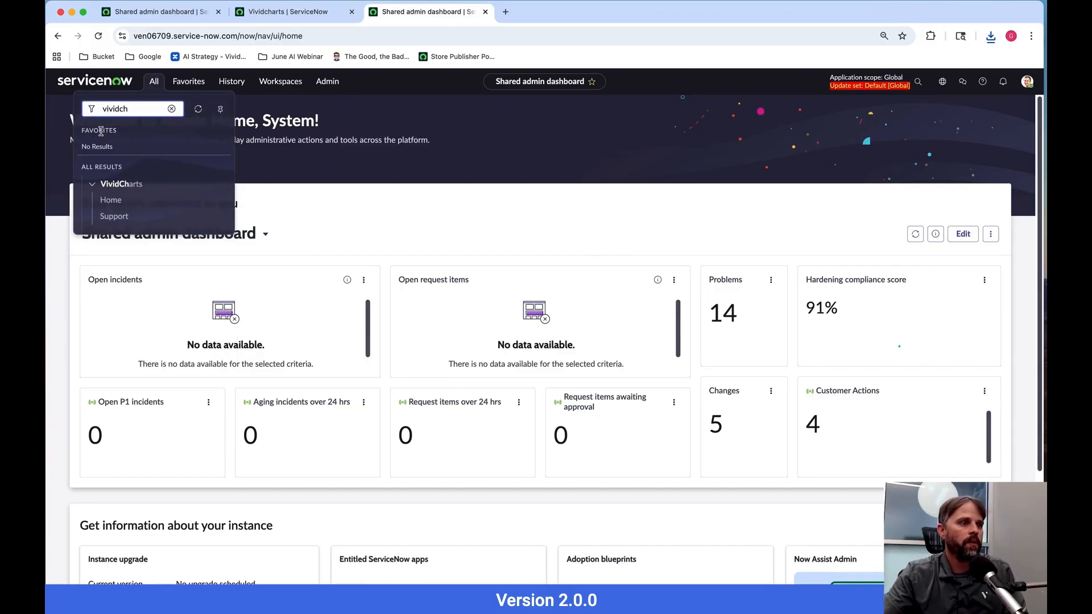
{"action": "left_click", "coordinate": [137, 201]}
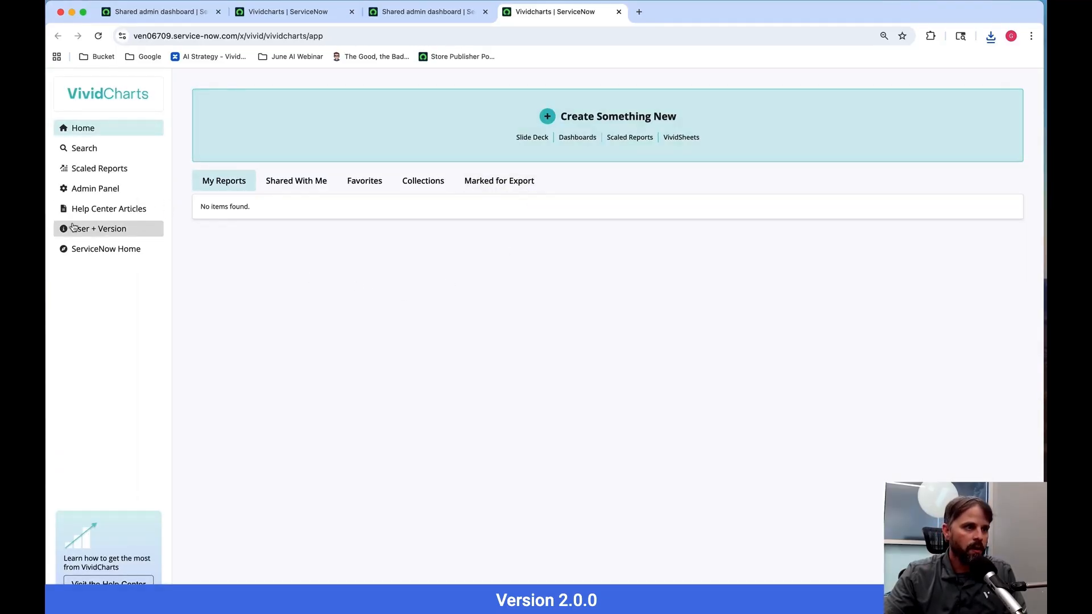
Step: Check the administrator's roles and the VividCharts version on the ven06709 instance
{"action": "left_click", "coordinate": [93, 233]}
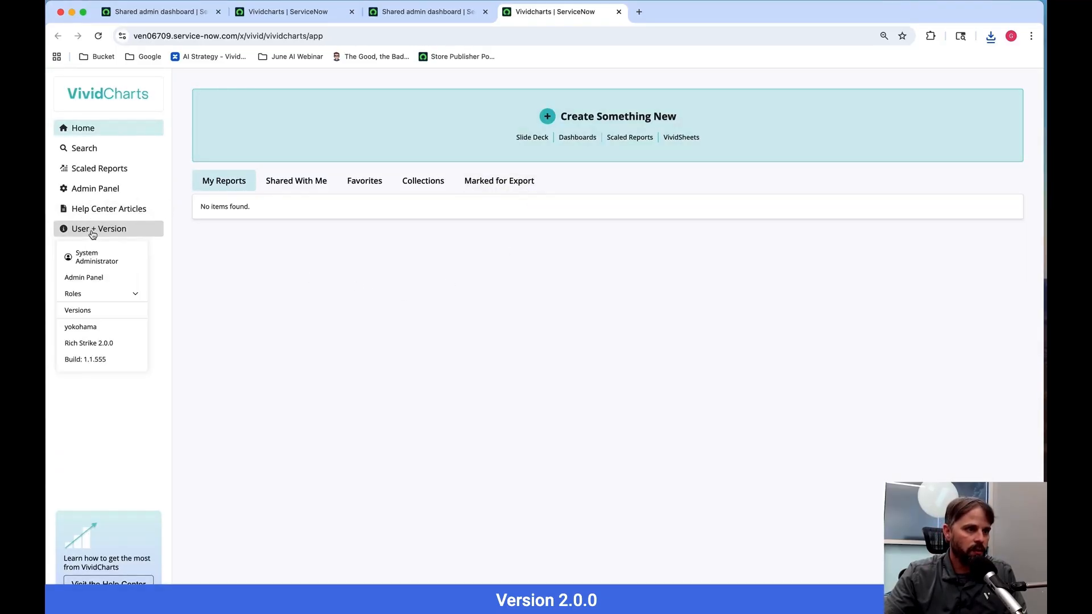
{"action": "left_click", "coordinate": [89, 295]}
{"action": "left_click", "coordinate": [97, 295]}
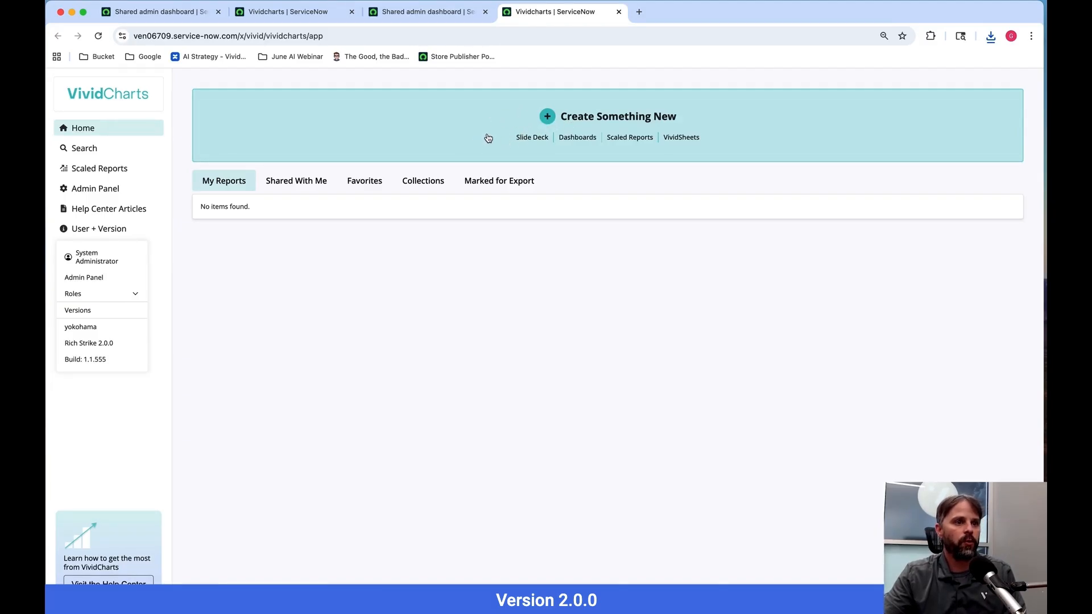
Step: Import the exported file Filterable Slide Deck - Export Demo (1).json as a new VividCharts report
{"action": "left_click", "coordinate": [456, 121]}
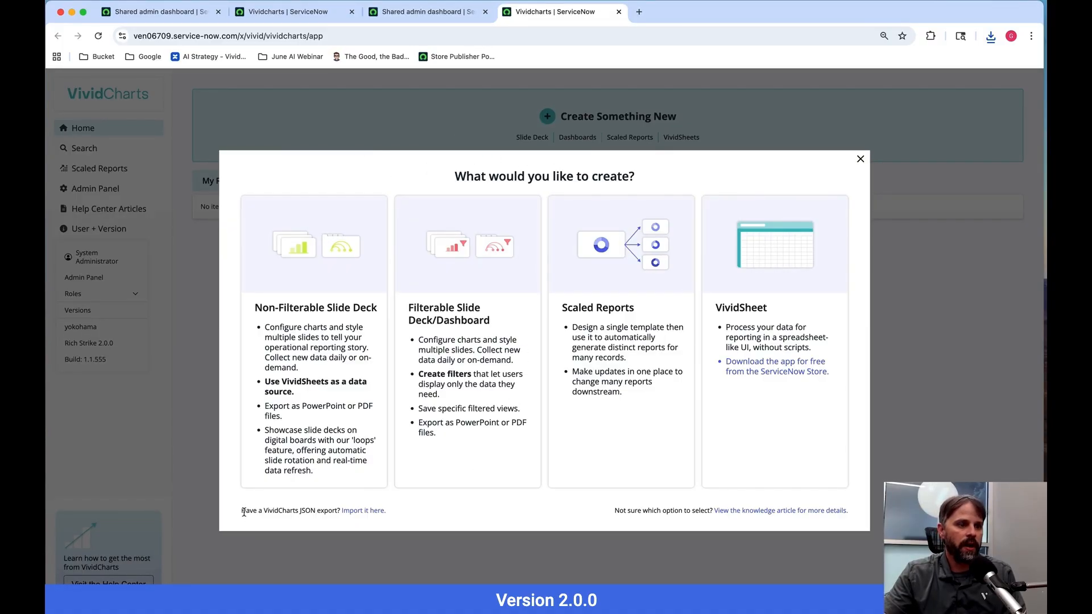
{"action": "left_click_drag", "start_coordinate": [244, 512], "coordinate": [333, 511]}
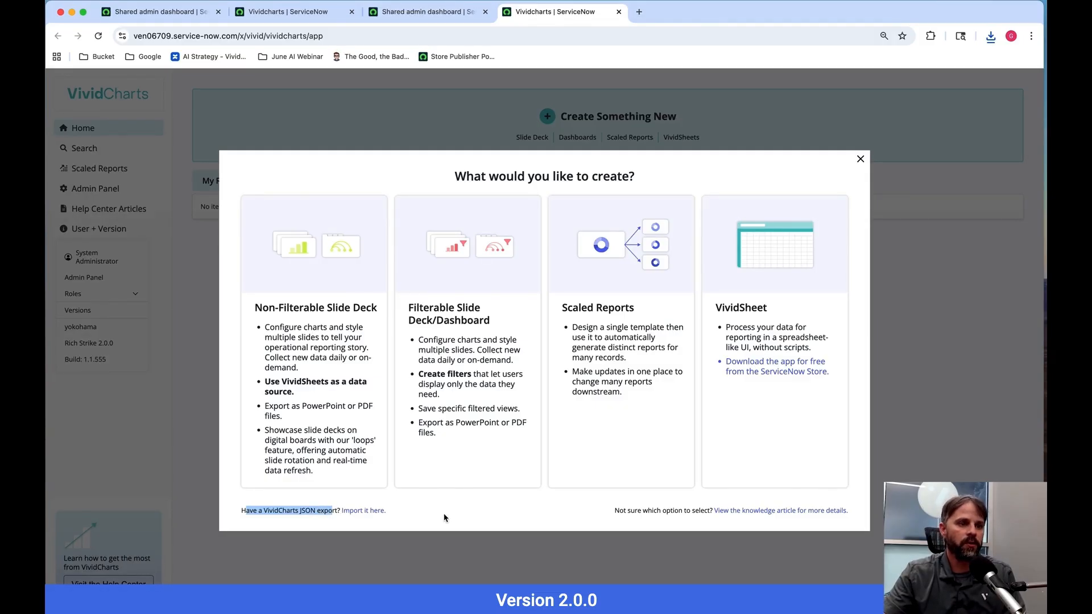
{"action": "left_click", "coordinate": [428, 521]}
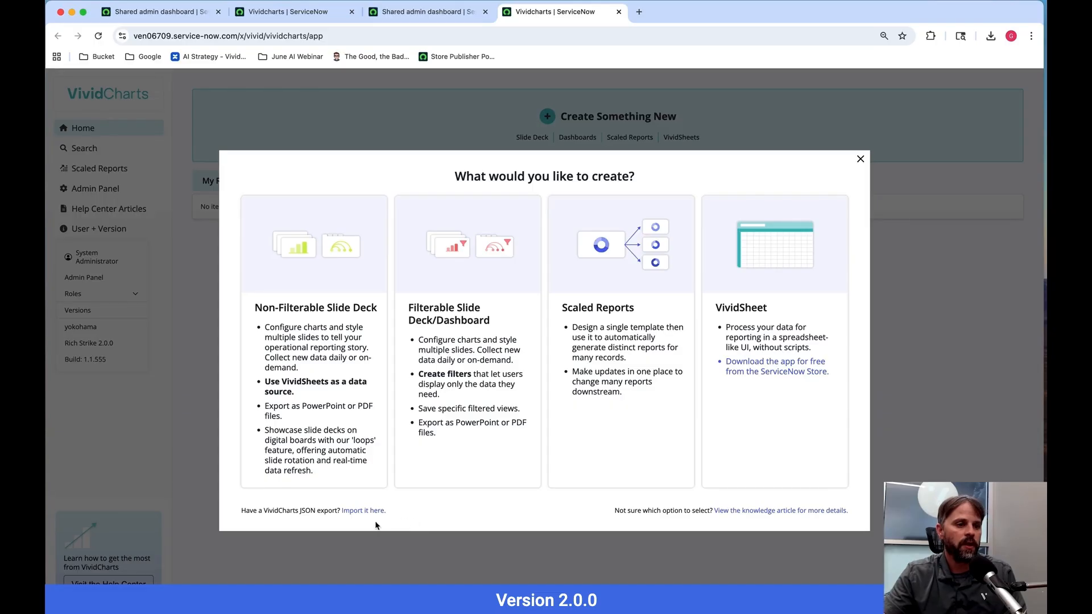
{"action": "left_click", "coordinate": [362, 512]}
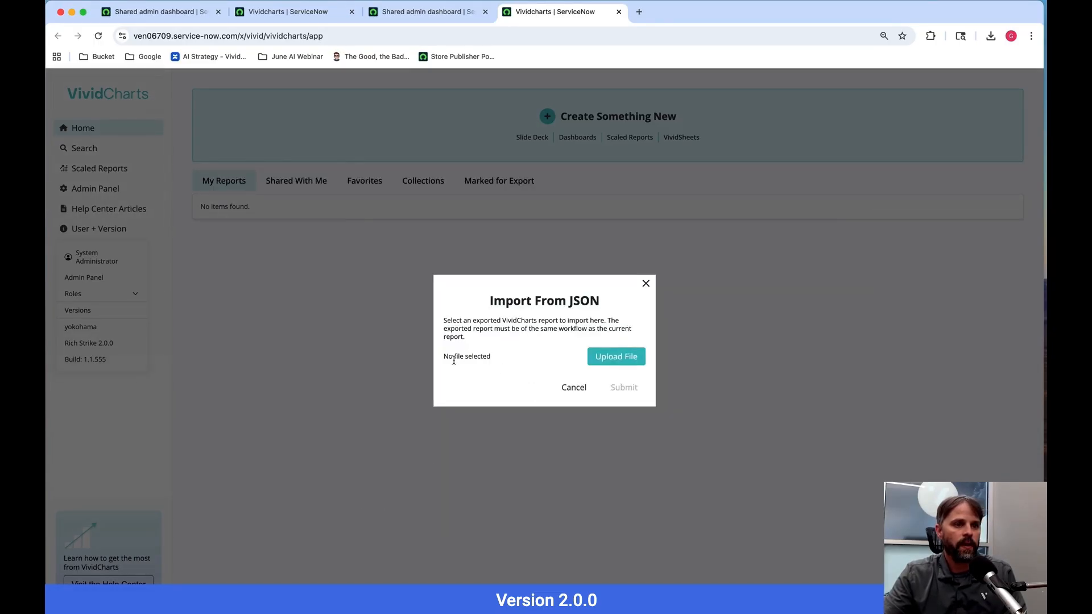
{"action": "left_click", "coordinate": [609, 359]}
{"action": "left_click", "coordinate": [478, 127]}
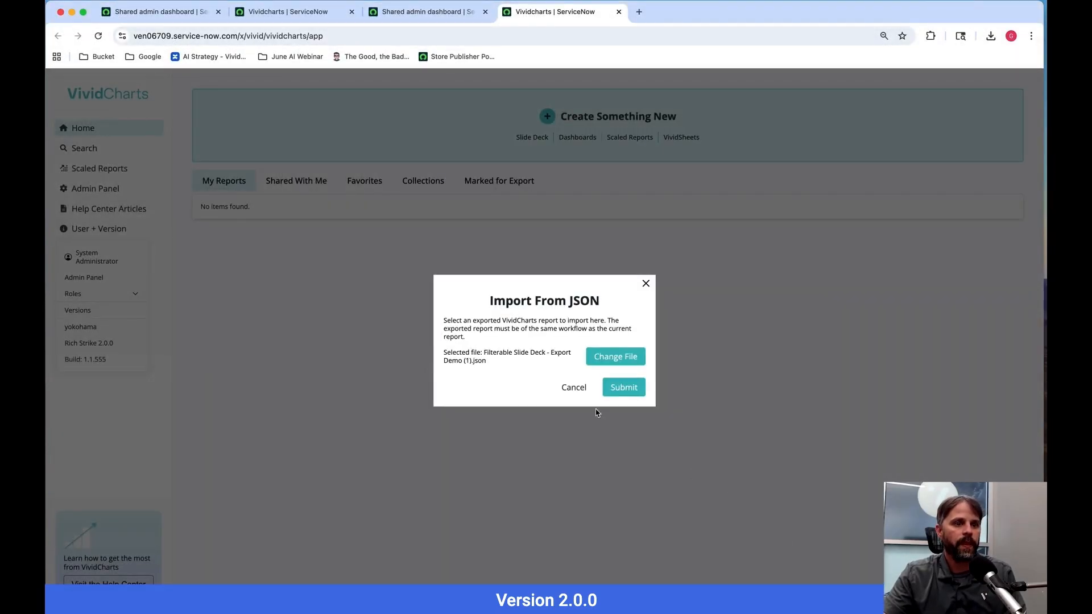
{"action": "left_click", "coordinate": [635, 395]}
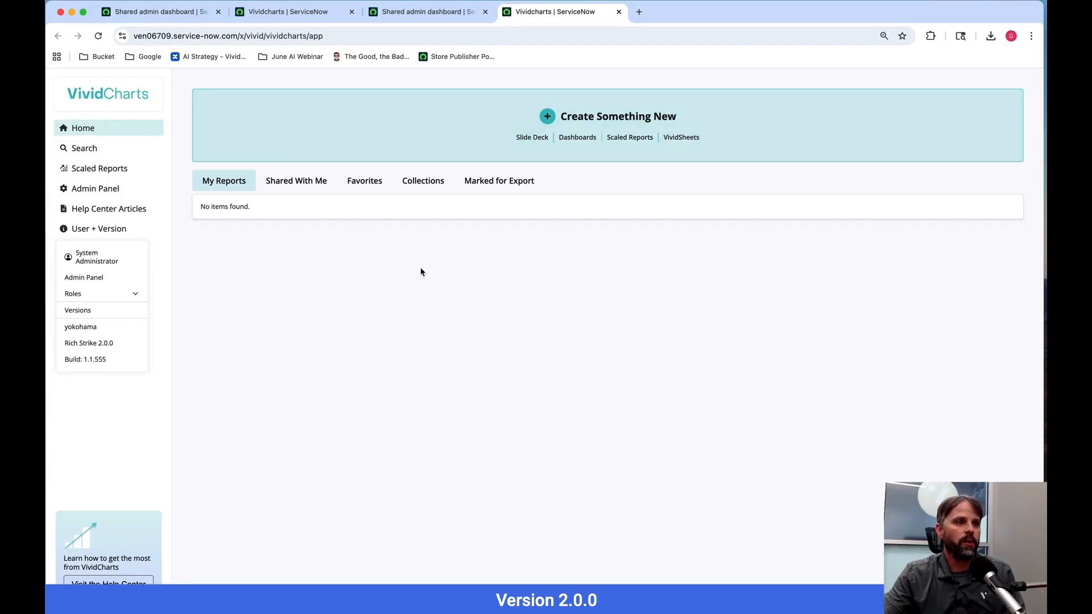
Step: Open the newest Filterable Slide Deck - Export Demo shared with the administrator in the editor, look at Slide 2 and publish the deck
{"action": "left_click", "coordinate": [295, 182]}
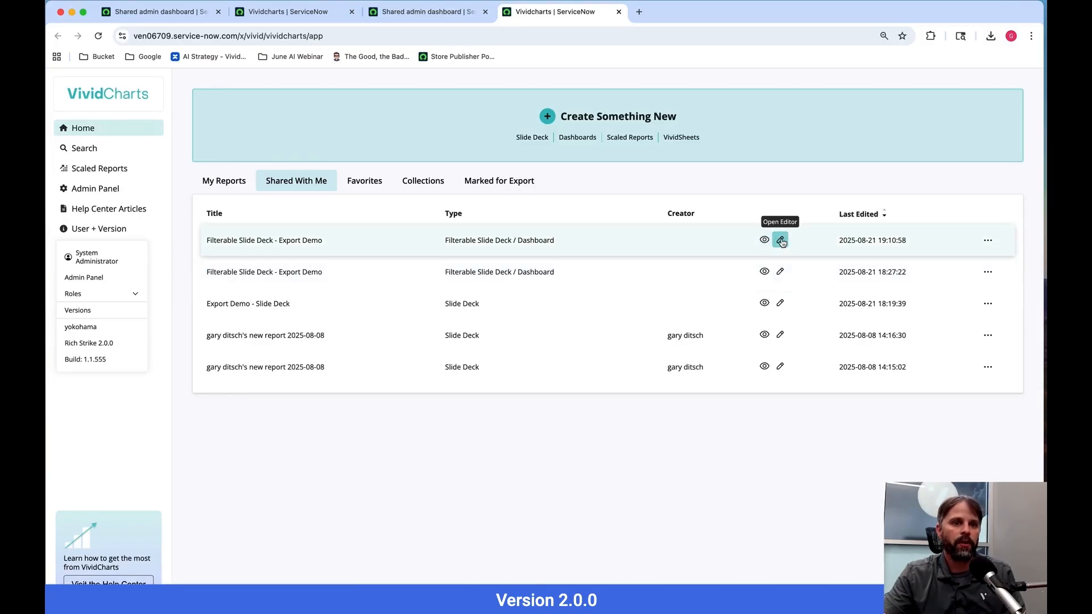
{"action": "left_click", "coordinate": [780, 240]}
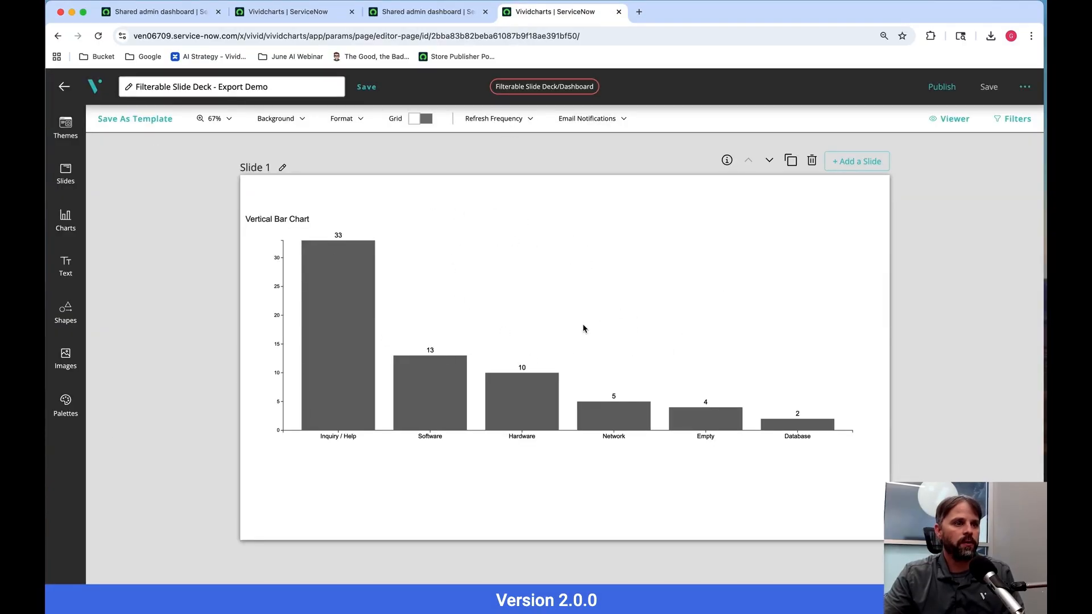
{"action": "left_click", "coordinate": [769, 159]}
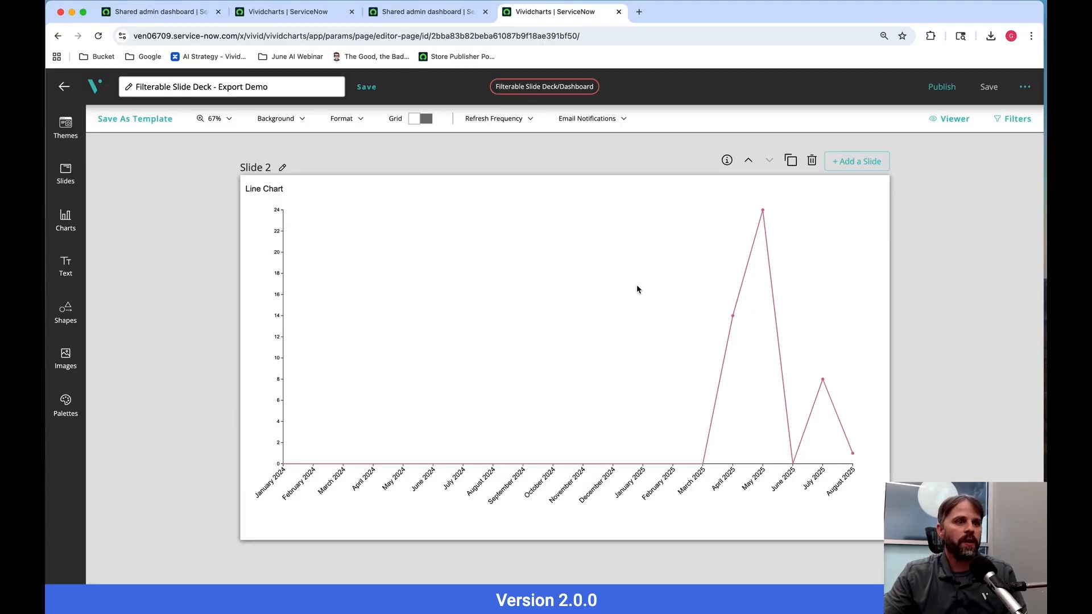
{"action": "left_click", "coordinate": [948, 91]}
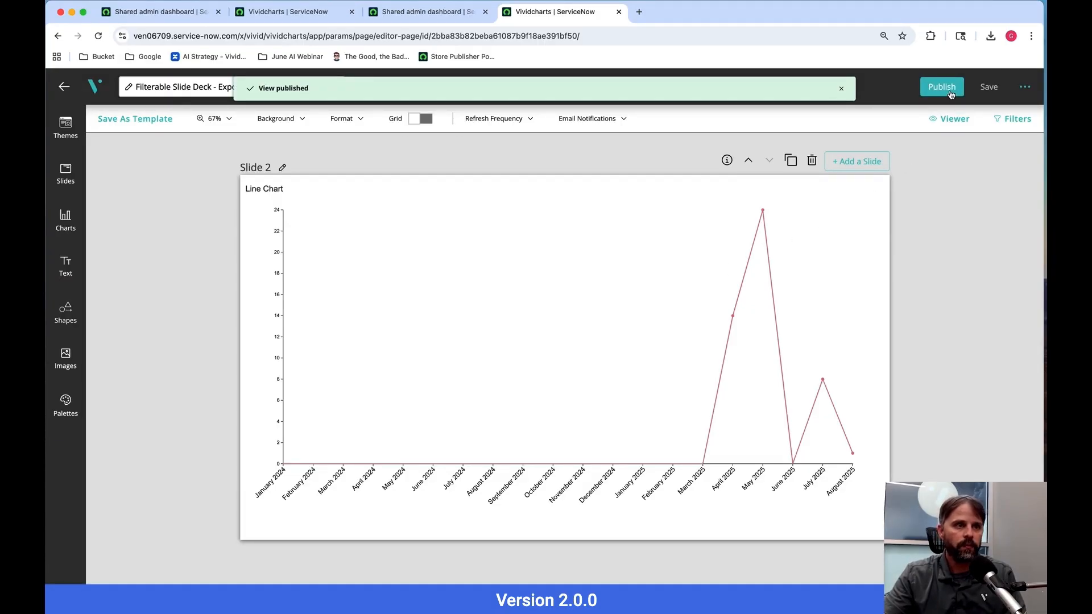
Step: Publish the original Filterable Slide Deck - Export Demo on the ven06710 instance and open it in the viewer
{"action": "left_click", "coordinate": [295, 16]}
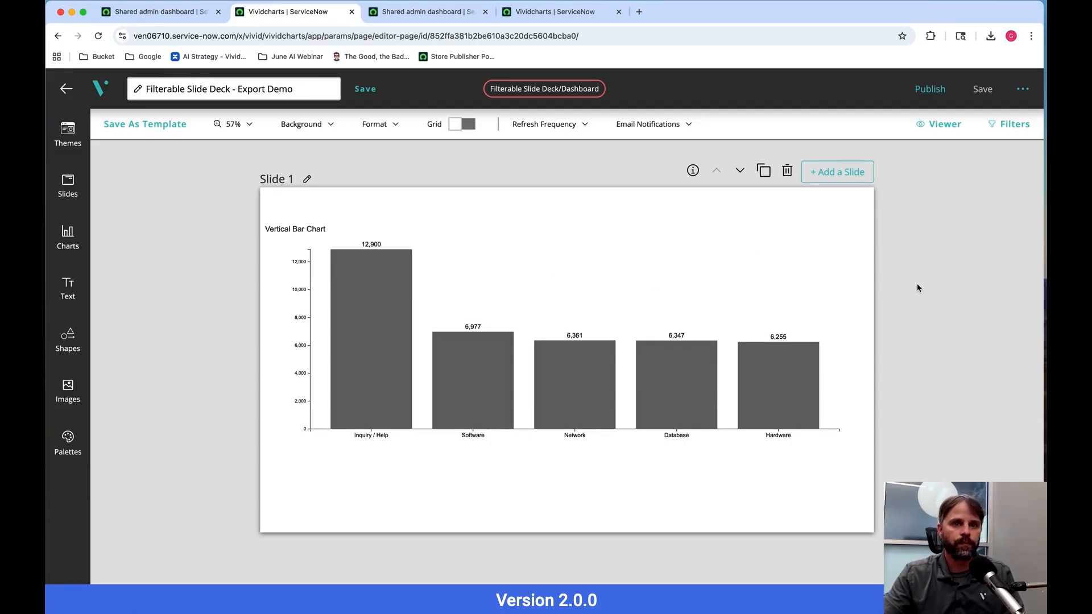
{"action": "left_click", "coordinate": [930, 89]}
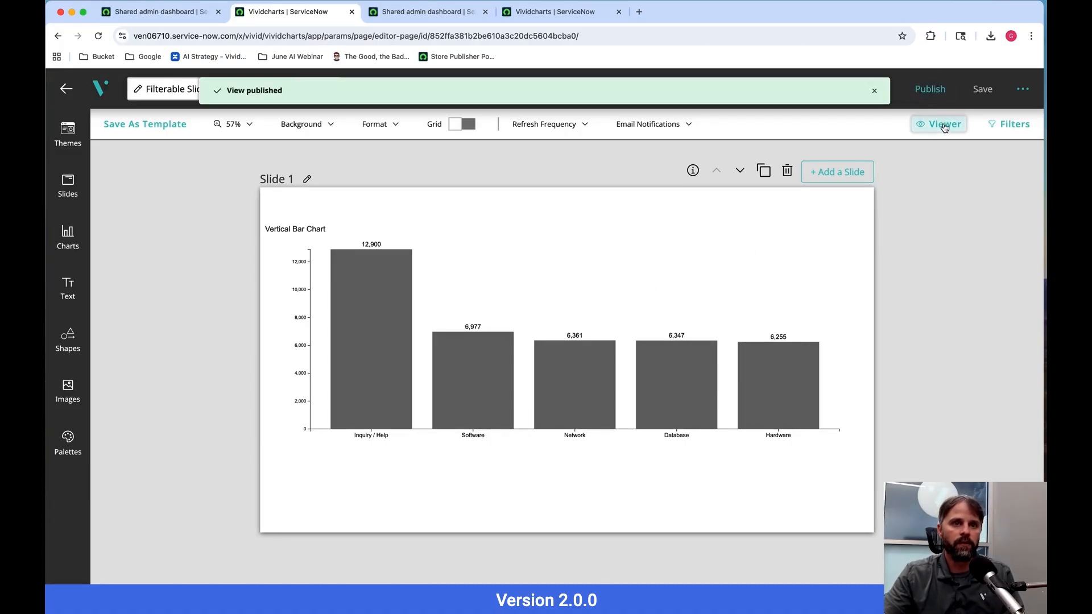
{"action": "left_click", "coordinate": [944, 125]}
{"action": "left_click", "coordinate": [634, 375]}
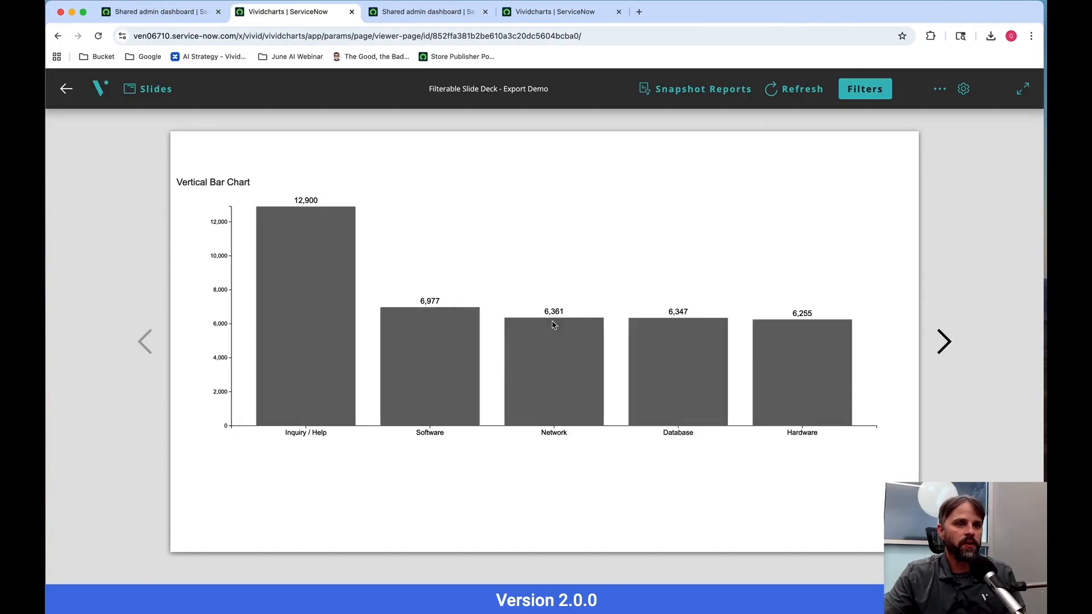
Step: Switch to the imported deck on the ven06709 instance and review the charts on Slide 1 and Slide 2
{"action": "left_click", "coordinate": [557, 10]}
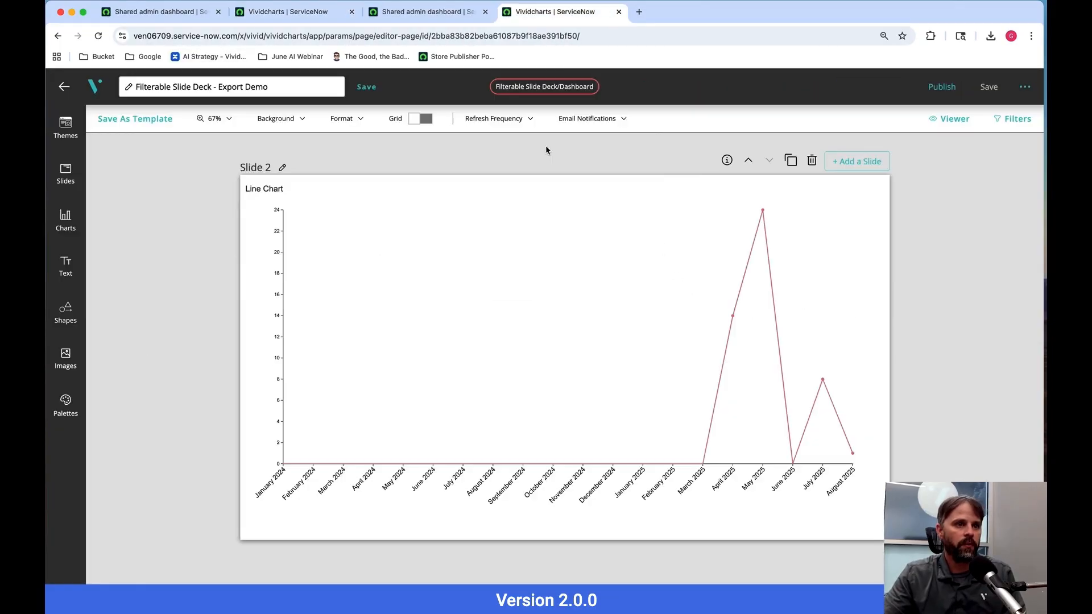
{"action": "left_click", "coordinate": [749, 161]}
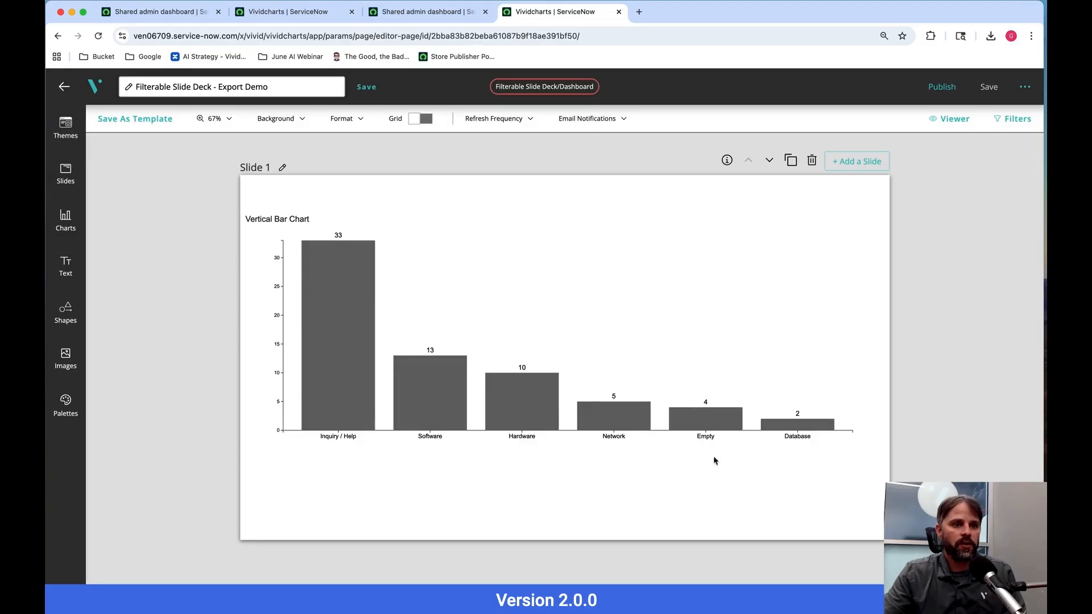
{"action": "left_click", "coordinate": [770, 161]}
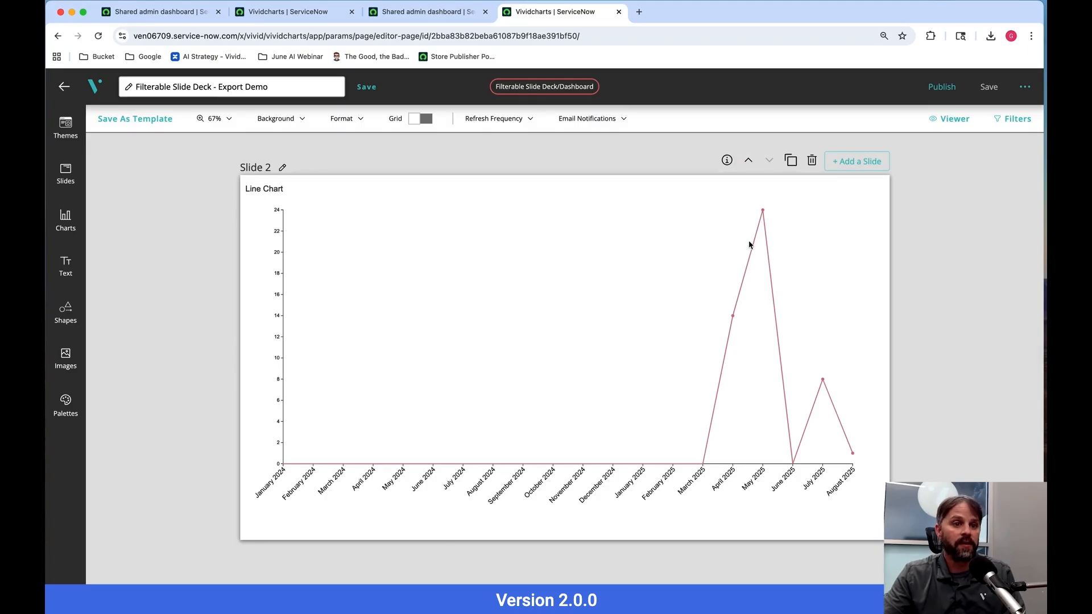
{"action": "left_click", "coordinate": [750, 162]}
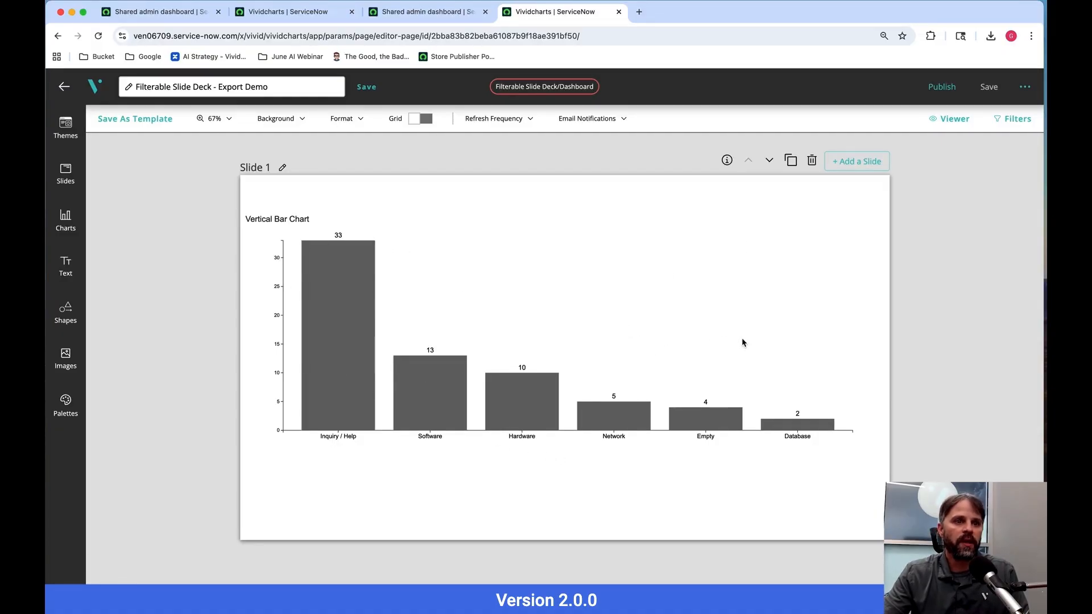
Step: Publish the imported filterable deck and open the current report in the viewer without creating a snapshot report
{"action": "left_click", "coordinate": [941, 91]}
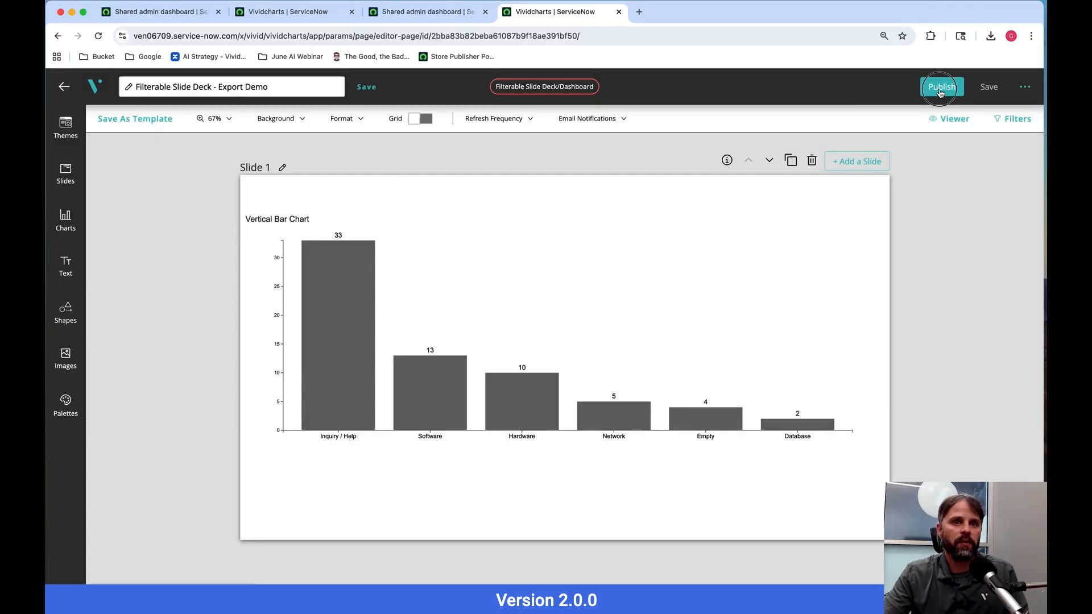
{"action": "left_click", "coordinate": [950, 121]}
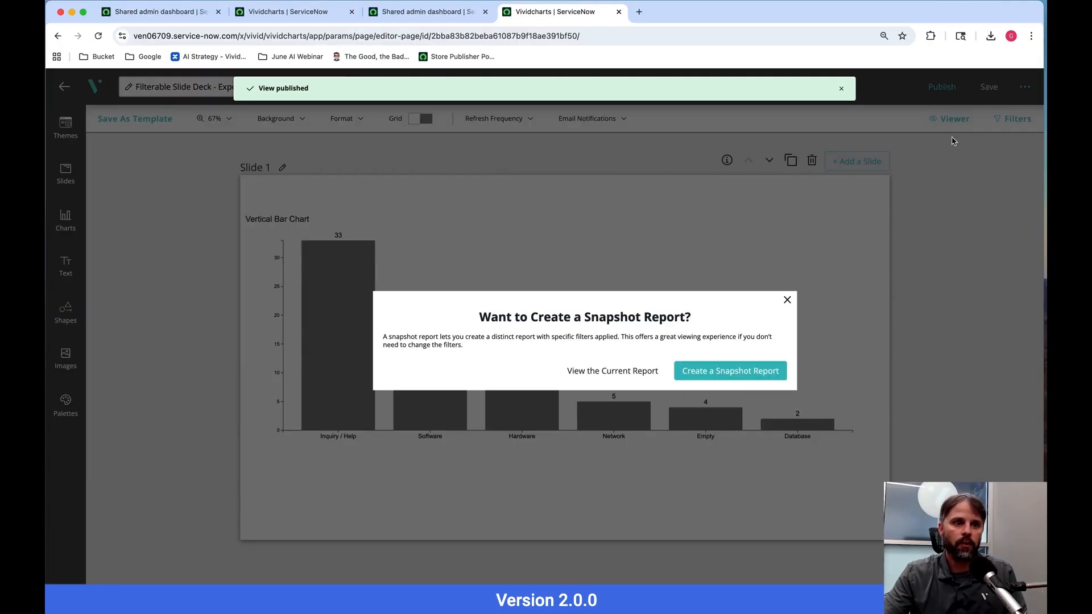
{"action": "left_click", "coordinate": [607, 374]}
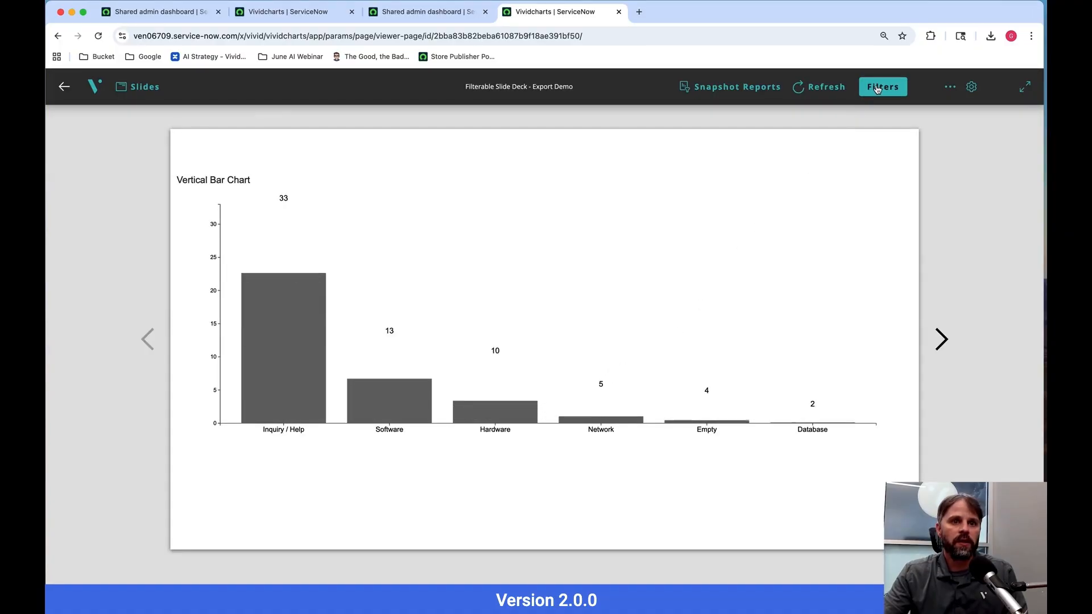
Step: Filter the slide deck by the Database category and check the charts on both slides
{"action": "left_click", "coordinate": [876, 89]}
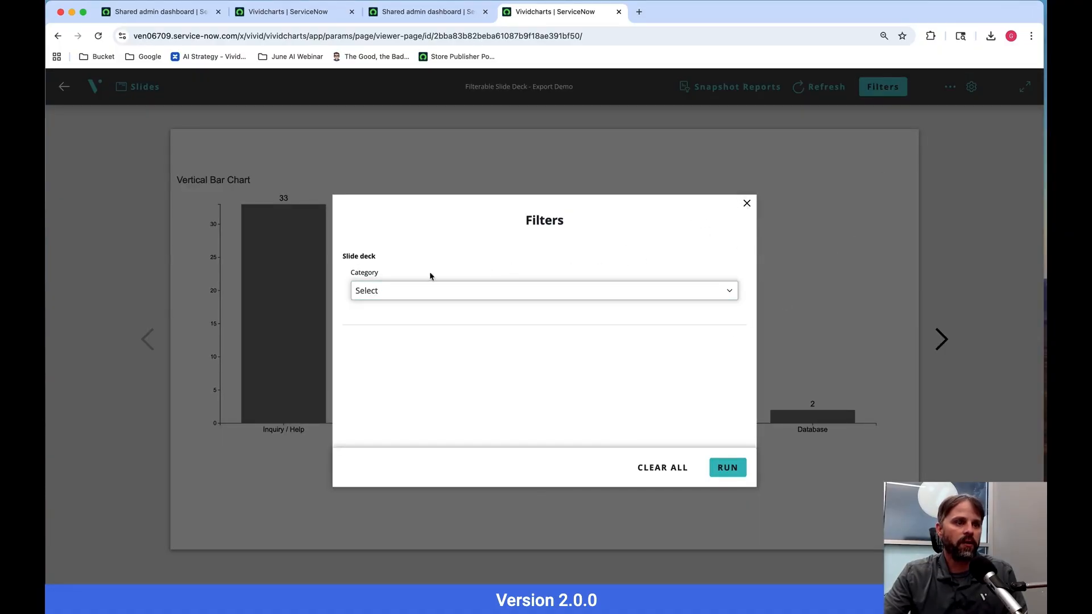
{"action": "left_click", "coordinate": [415, 299]}
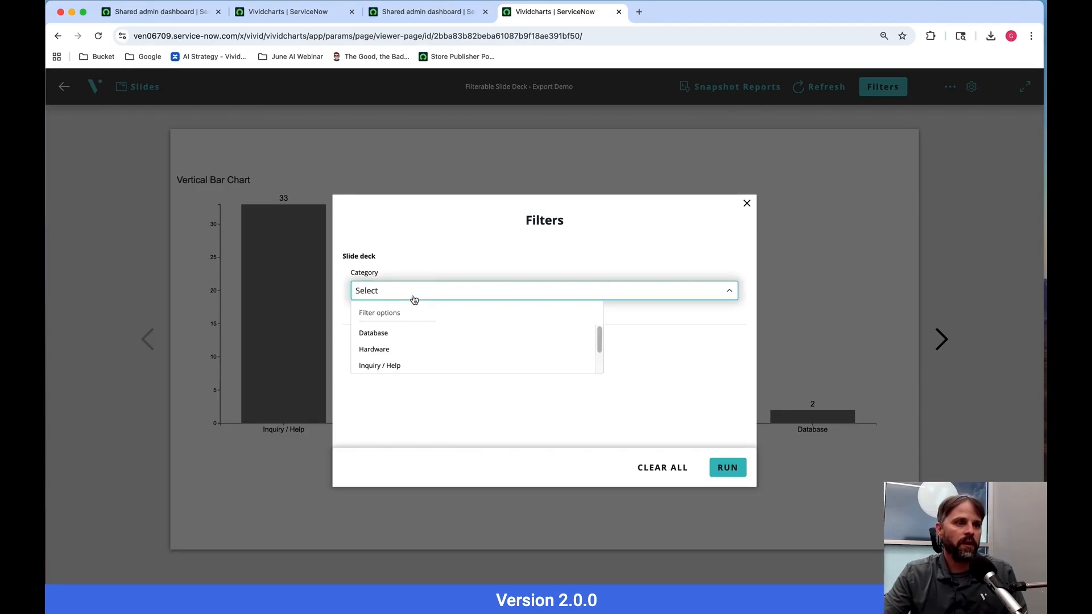
{"action": "left_click", "coordinate": [391, 338]}
{"action": "left_click", "coordinate": [723, 466]}
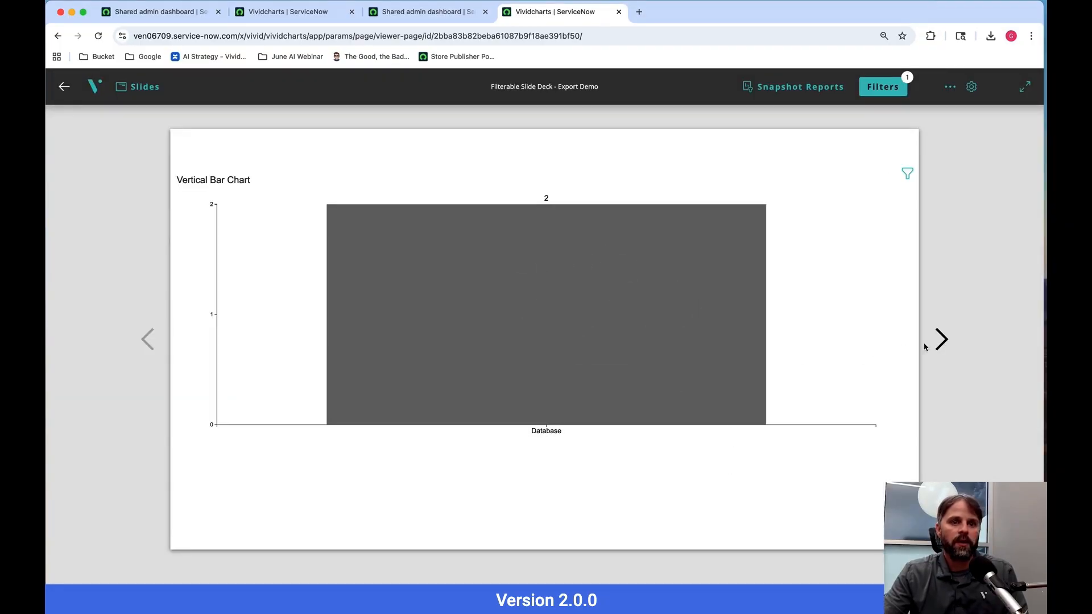
{"action": "left_click", "coordinate": [945, 344]}
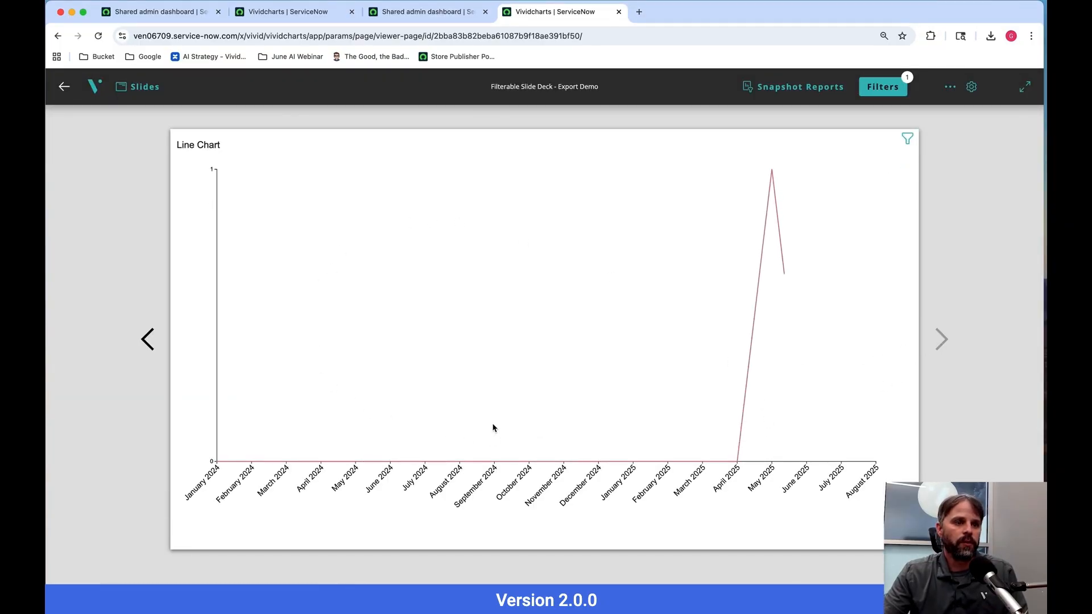
{"action": "left_click", "coordinate": [149, 340]}
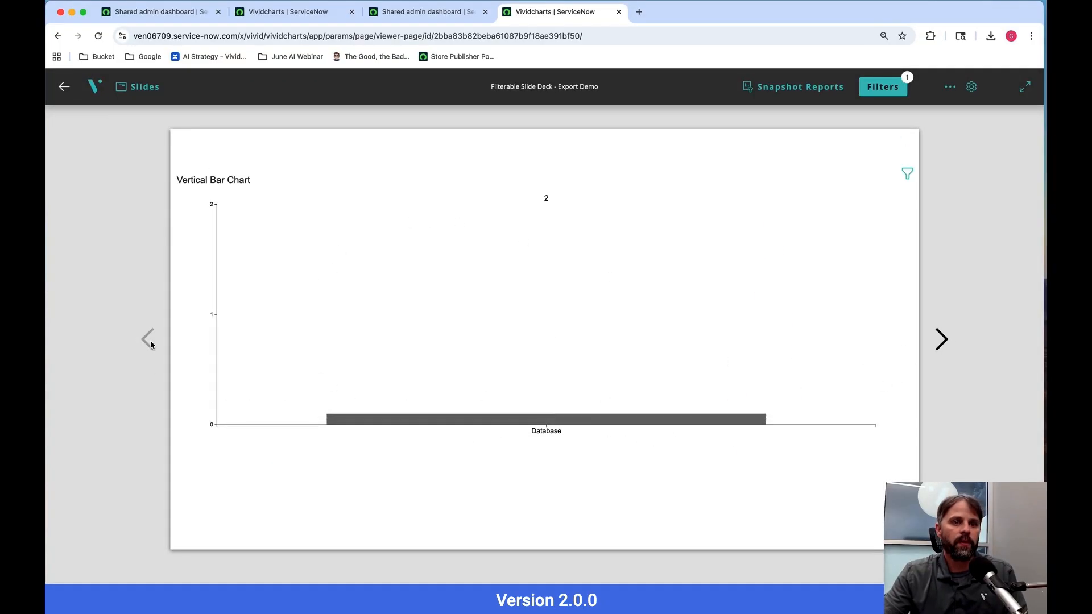
Step: Clear all filters on the slide deck and rerun it unfiltered
{"action": "left_click", "coordinate": [872, 90]}
{"action": "left_click", "coordinate": [662, 467]}
{"action": "left_click", "coordinate": [729, 470]}
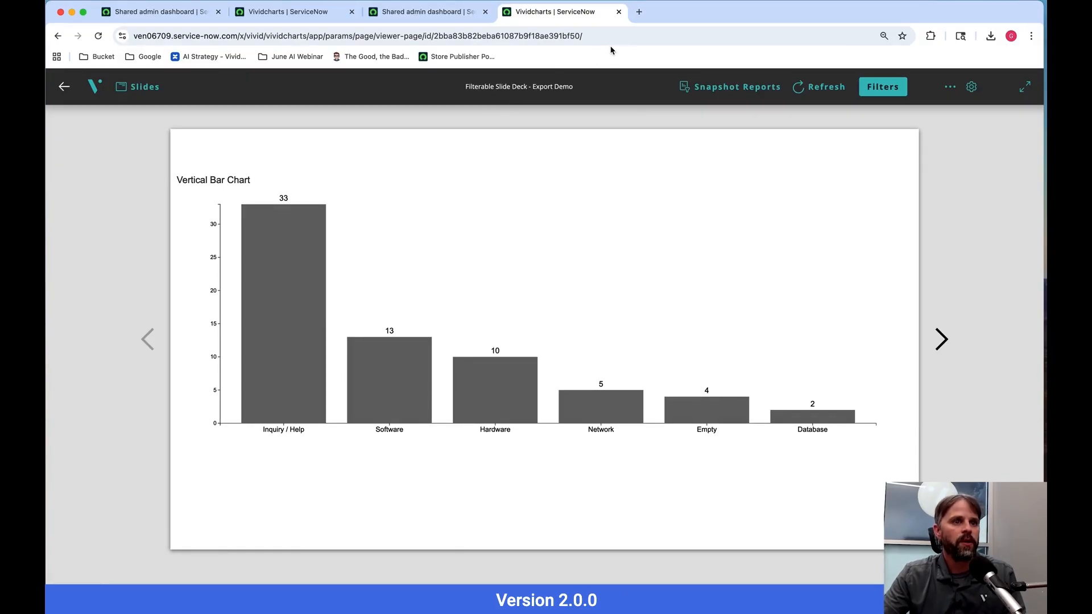
Step: On the ven06710 instance, open Export Demo - Slide Deck in the editor and export it as JSON
{"action": "left_click", "coordinate": [283, 17]}
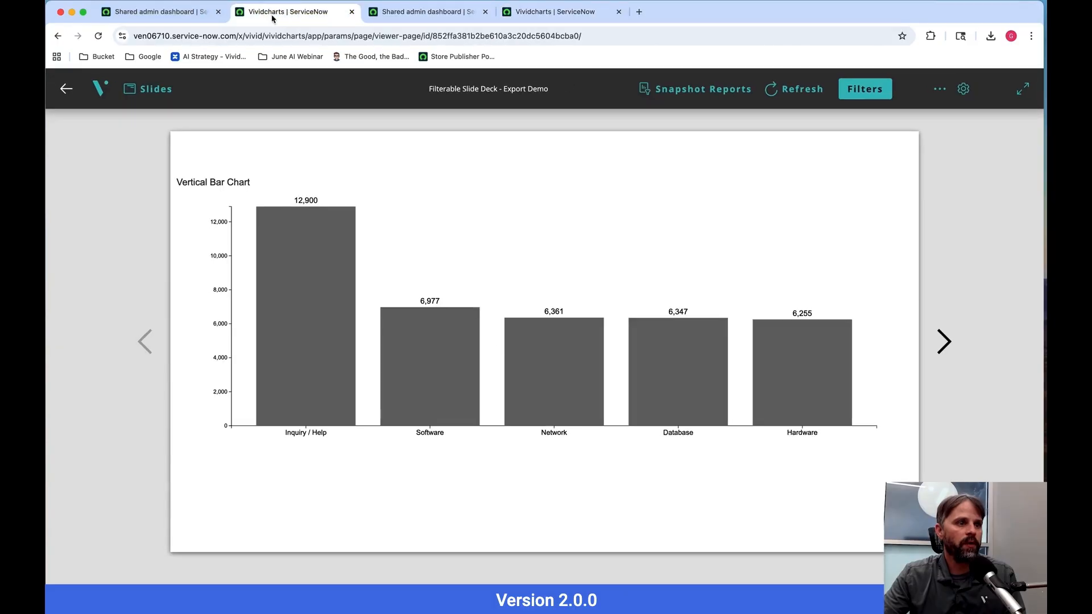
{"action": "left_click", "coordinate": [101, 92]}
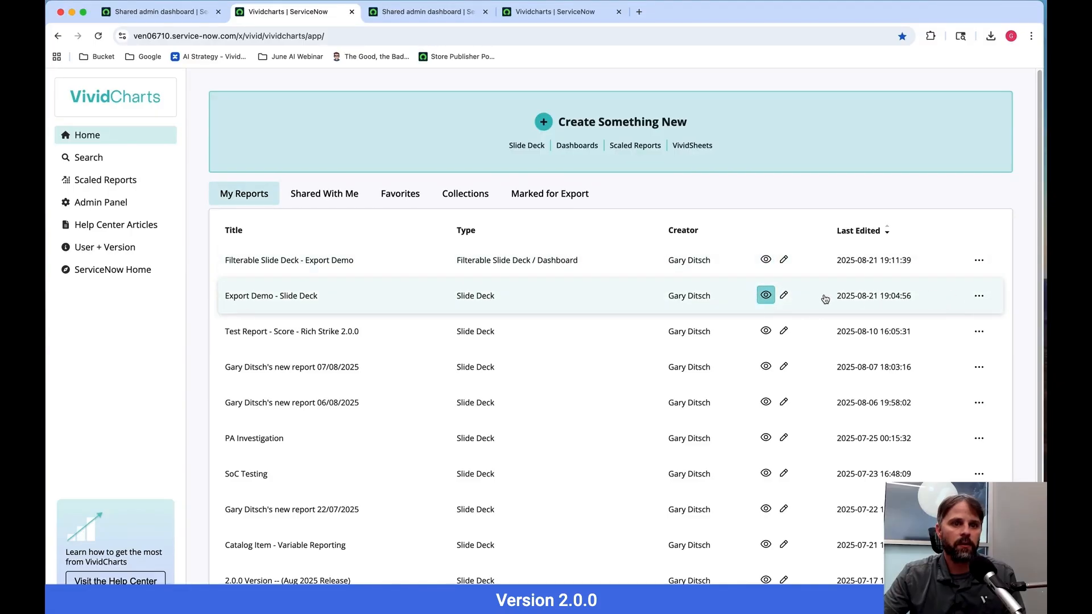
{"action": "left_click", "coordinate": [785, 298]}
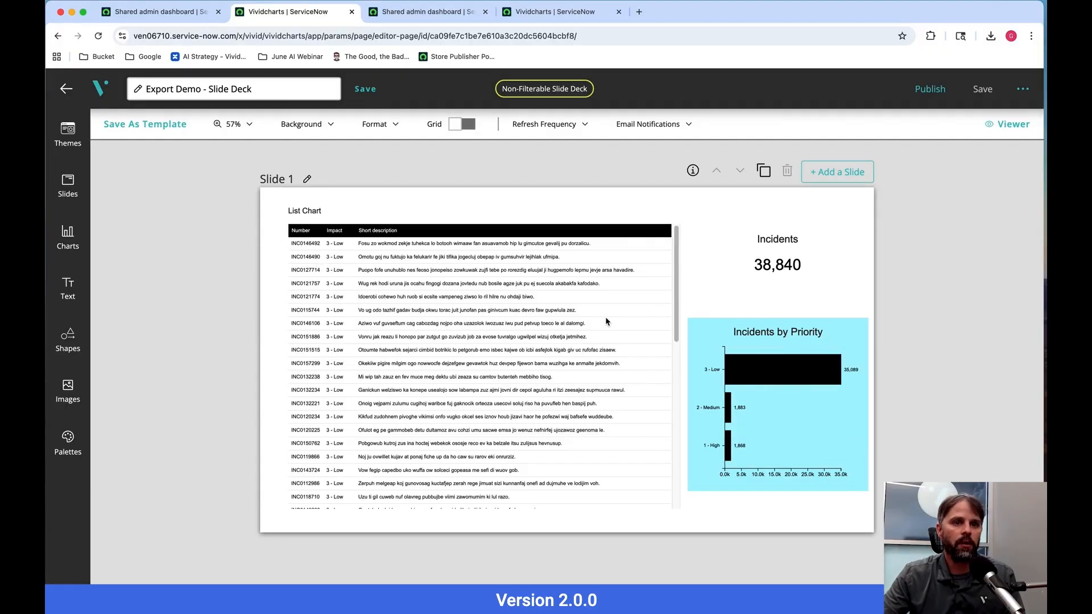
{"action": "left_click", "coordinate": [1023, 88]}
{"action": "left_click", "coordinate": [983, 209]}
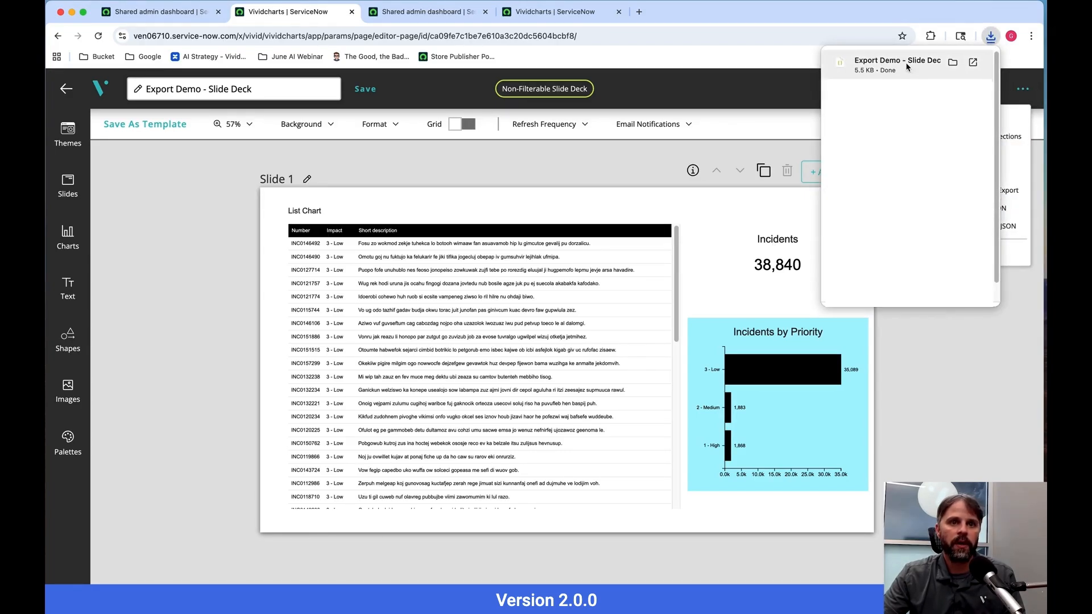
Step: On the ven06709 instance, import Export Demo - Slide Deck (1).json as a new VividCharts report
{"action": "left_click", "coordinate": [528, 18]}
{"action": "left_click", "coordinate": [95, 87]}
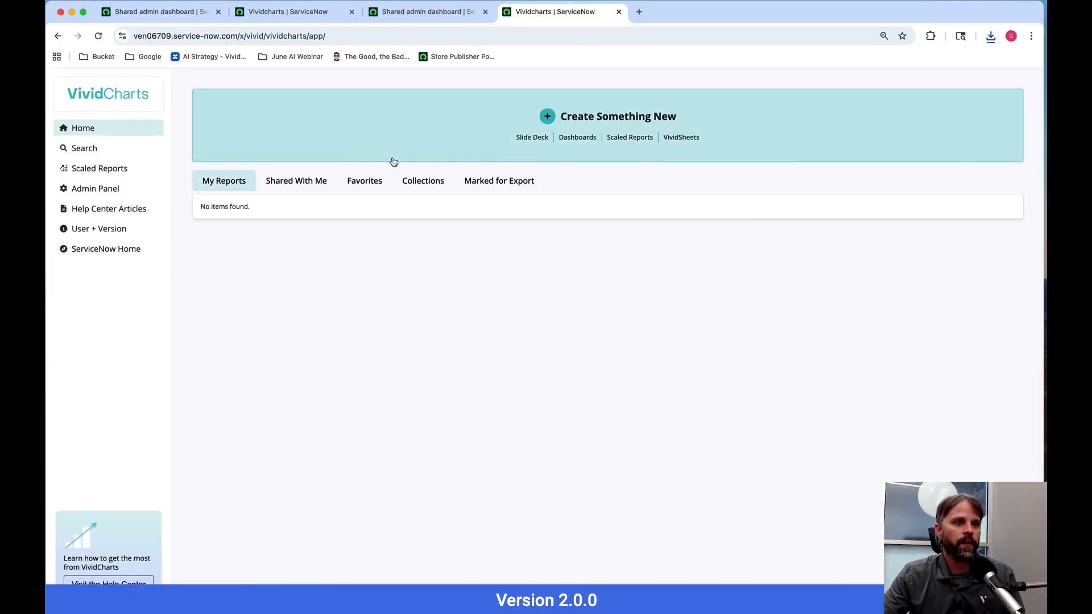
{"action": "left_click", "coordinate": [422, 122]}
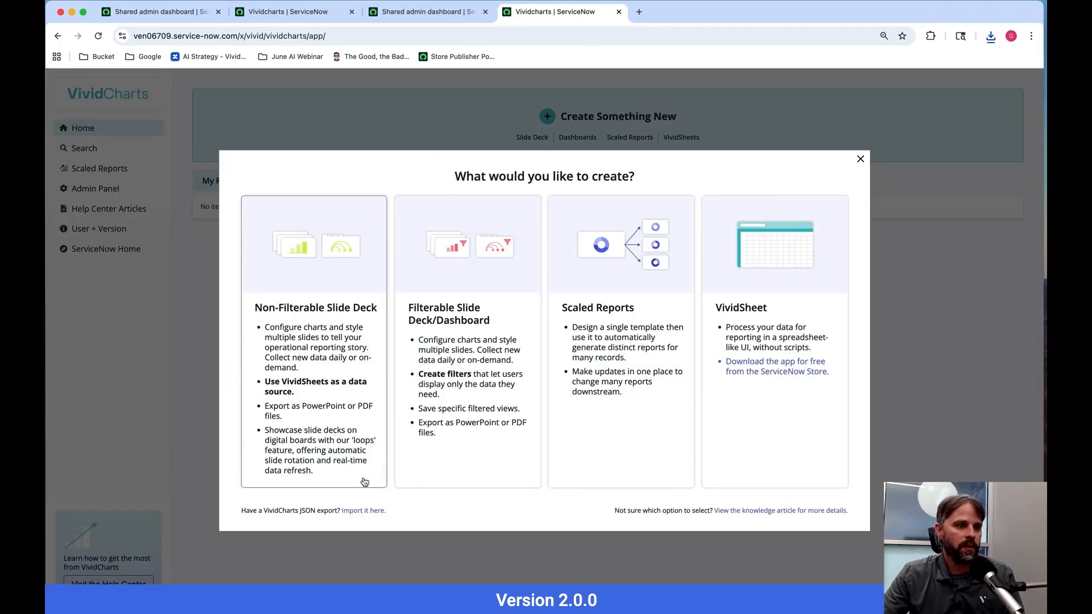
{"action": "left_click", "coordinate": [367, 511]}
{"action": "left_click", "coordinate": [639, 362]}
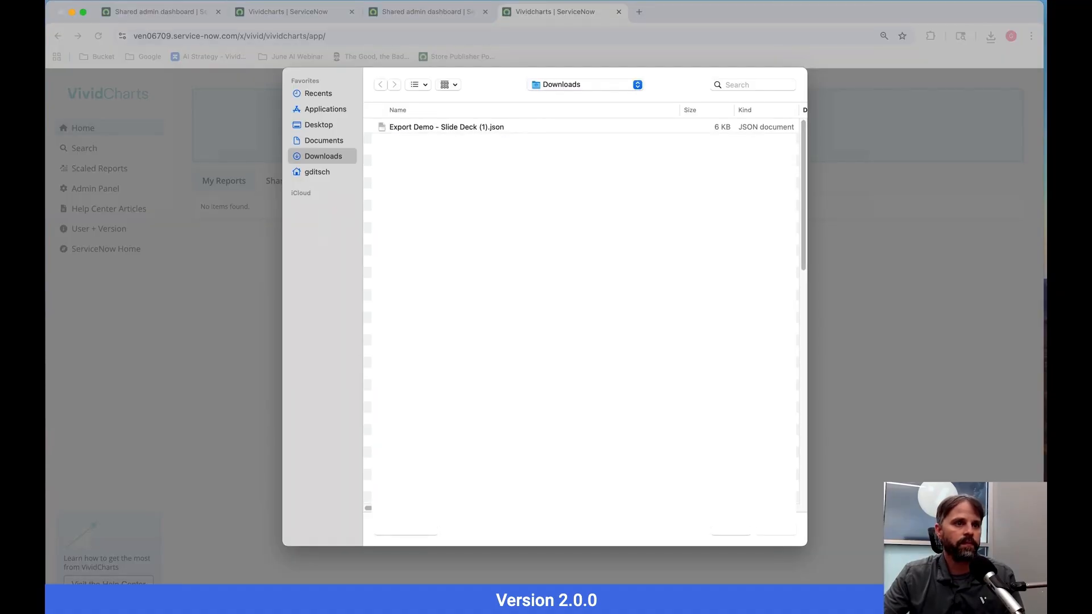
{"action": "left_click", "coordinate": [432, 128]}
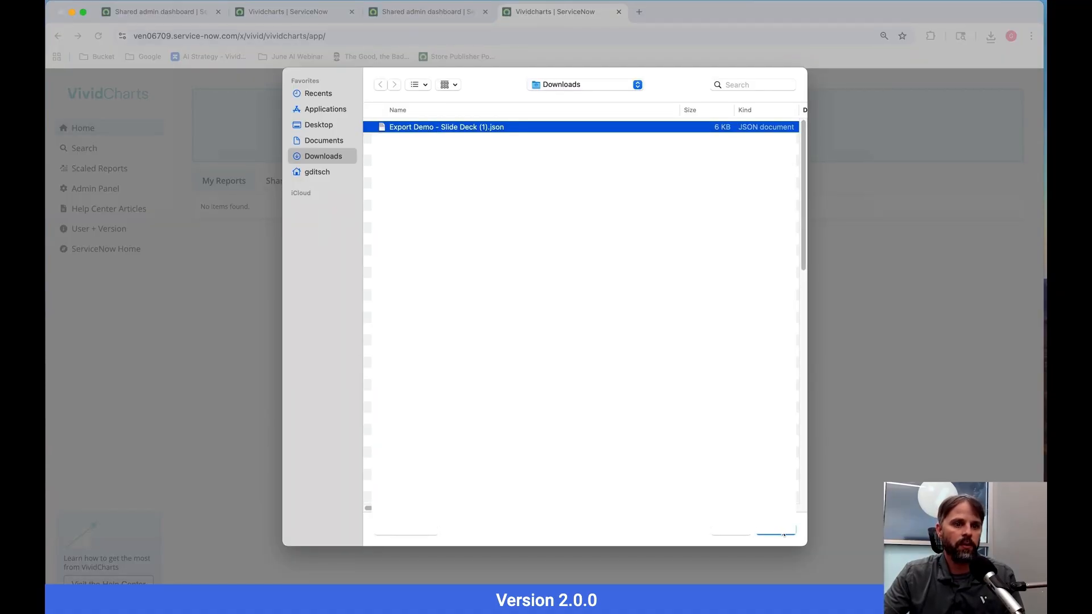
{"action": "left_click", "coordinate": [784, 531]}
{"action": "left_click", "coordinate": [633, 392]}
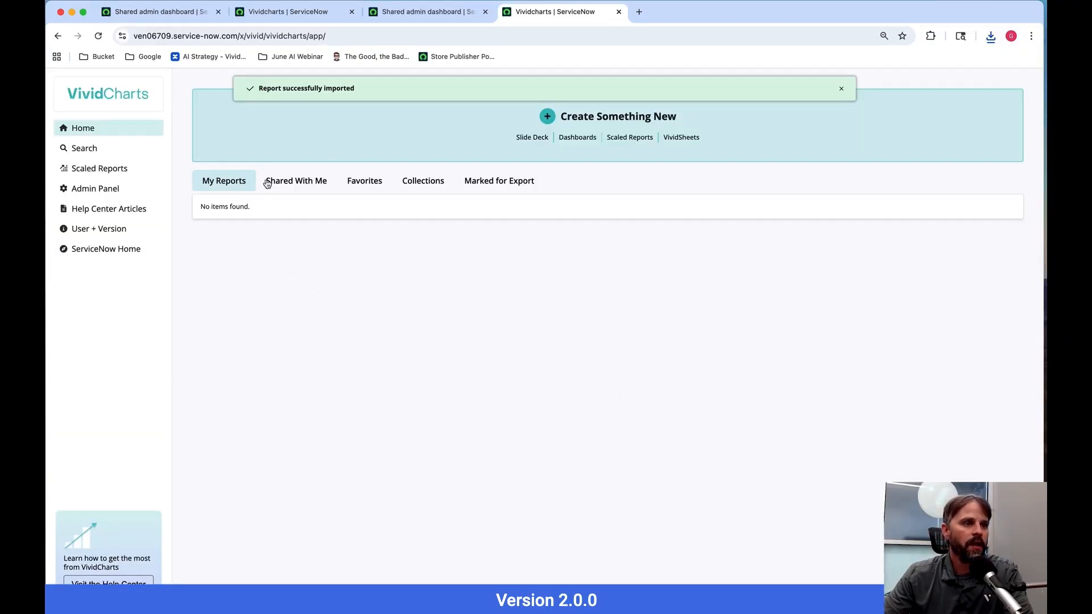
Step: Open the newest Export Demo - Slide Deck shared with the administrator in the editor
{"action": "left_click", "coordinate": [296, 180]}
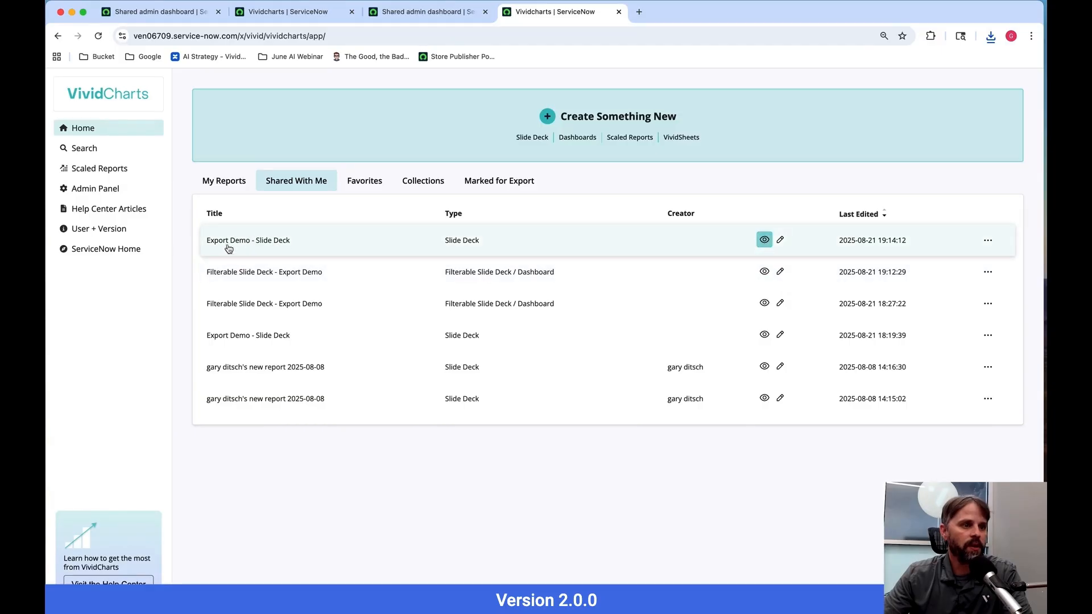
{"action": "left_click", "coordinate": [781, 241]}
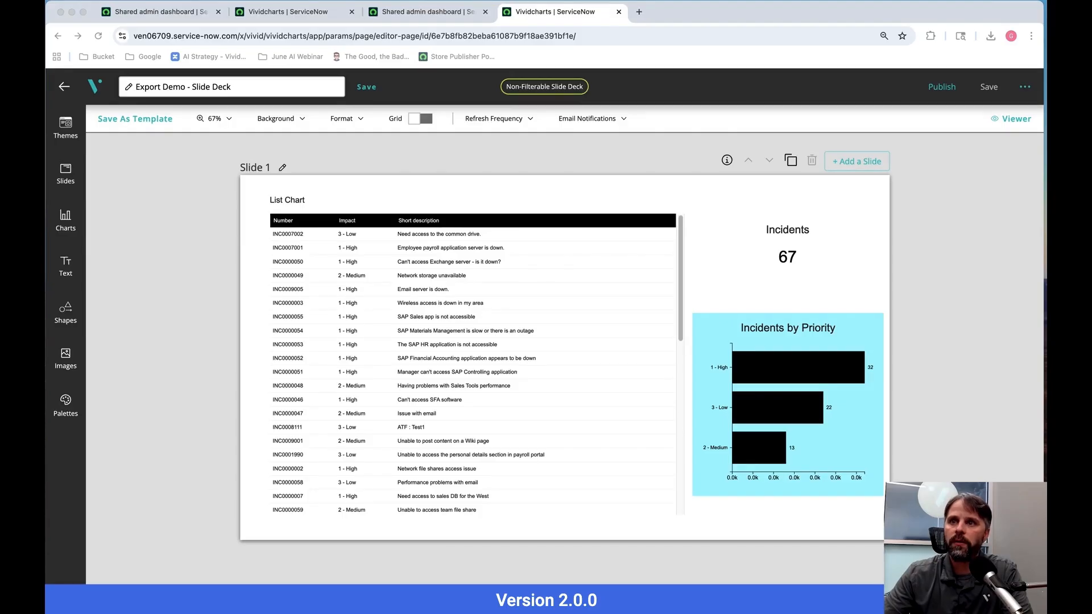
Step: Open Export Demo - Slide Deck (1).json pretty-printed in a new browser tab, examine its chart, view and permission settings, and return to the imported deck
{"action": "left_click_drag", "start_coordinate": [880, 129], "coordinate": [641, 14]}
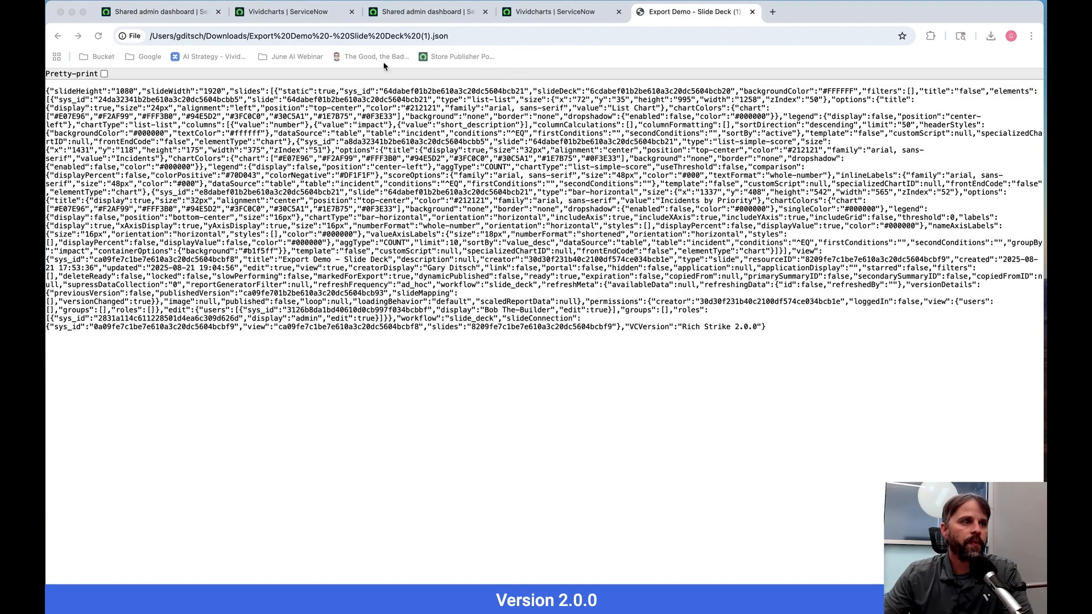
{"action": "left_click", "coordinate": [104, 74]}
{"action": "scroll", "coordinate": [307, 369], "scroll_direction": "down", "scroll_amount": 1}
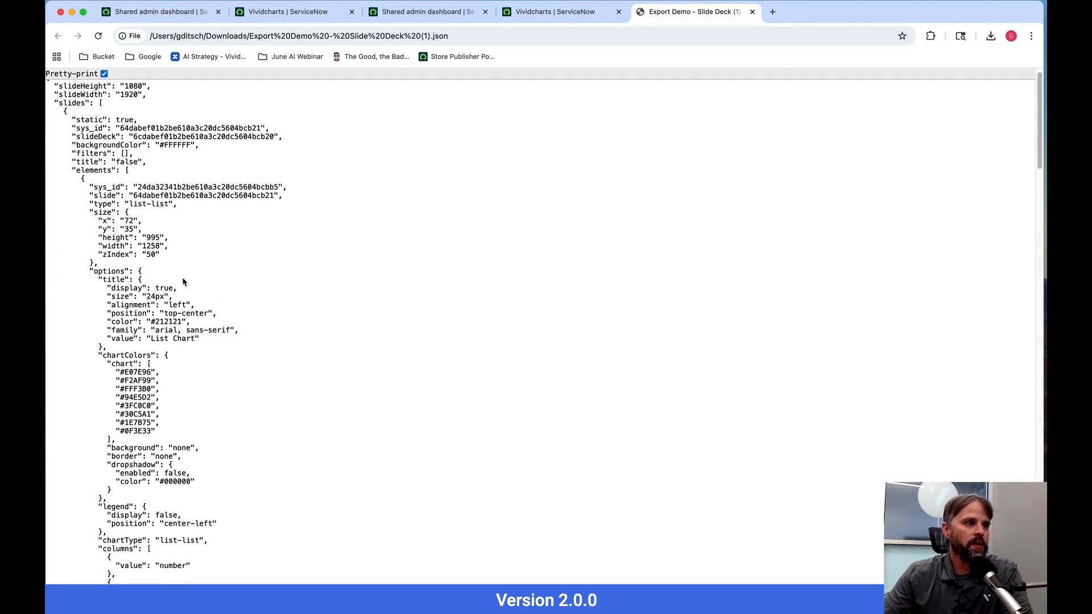
{"action": "scroll", "coordinate": [185, 302], "scroll_direction": "down", "scroll_amount": 1}
{"action": "scroll", "coordinate": [220, 383], "scroll_direction": "down", "scroll_amount": 5}
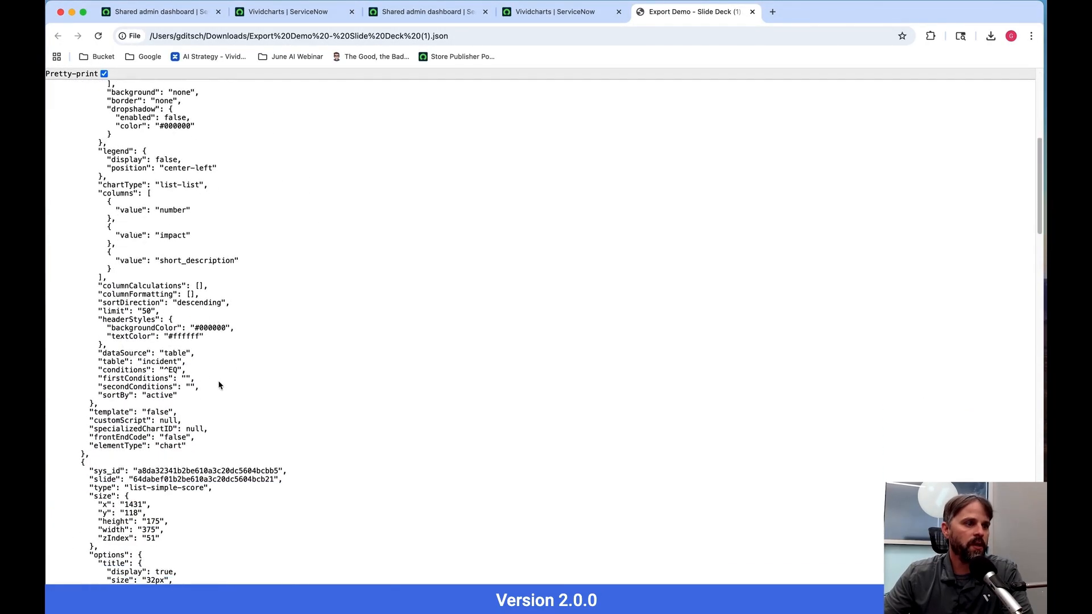
{"action": "scroll", "coordinate": [192, 368], "scroll_direction": "down", "scroll_amount": 2}
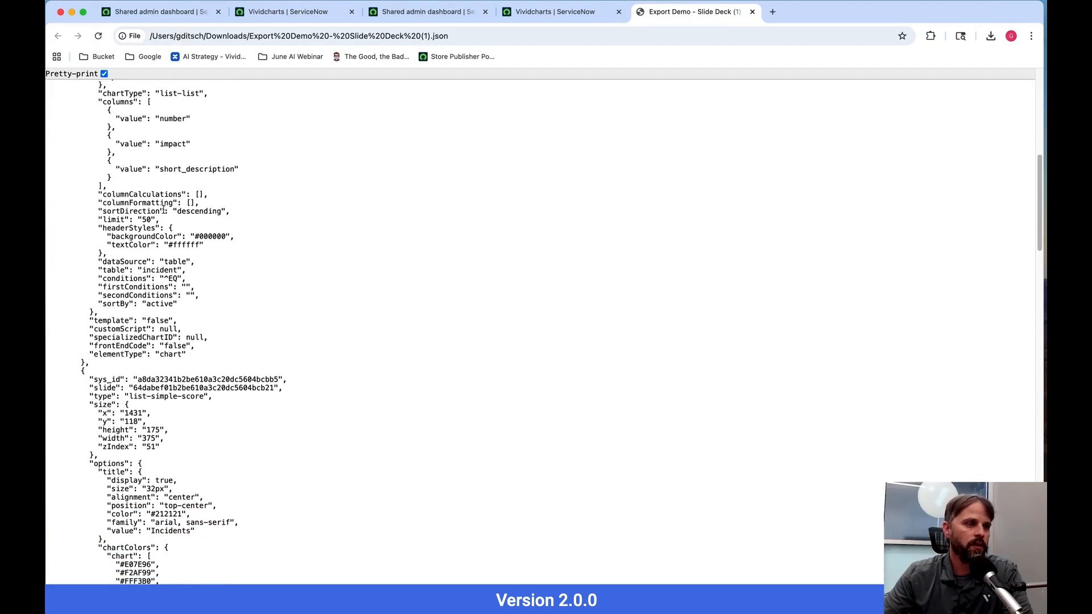
{"action": "scroll", "coordinate": [245, 401], "scroll_direction": "down", "scroll_amount": 3}
{"action": "scroll", "coordinate": [195, 348], "scroll_direction": "down", "scroll_amount": 10}
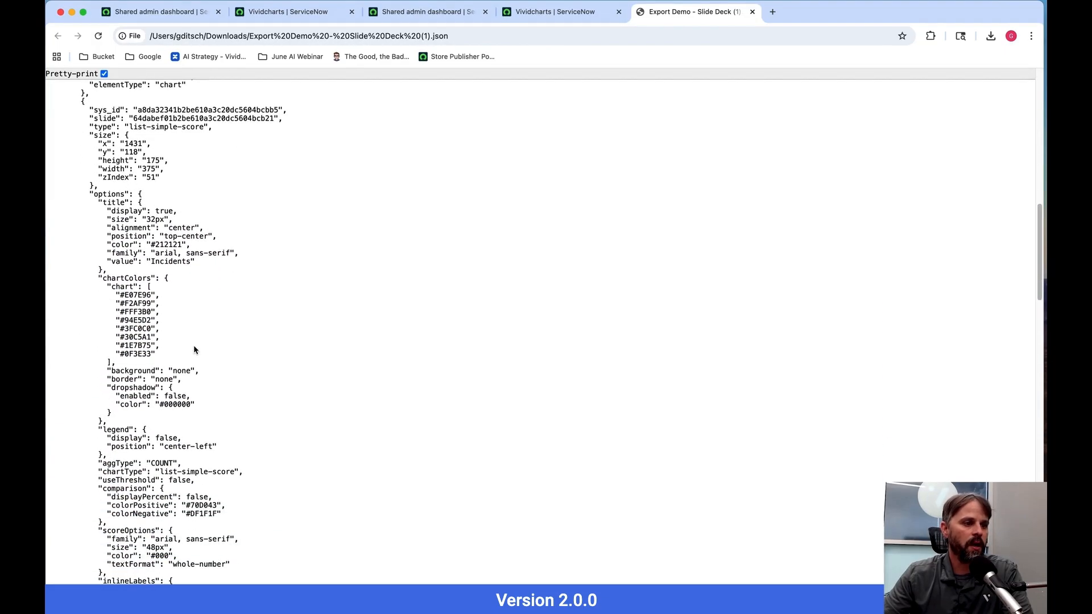
{"action": "scroll", "coordinate": [206, 355], "scroll_direction": "down", "scroll_amount": 8}
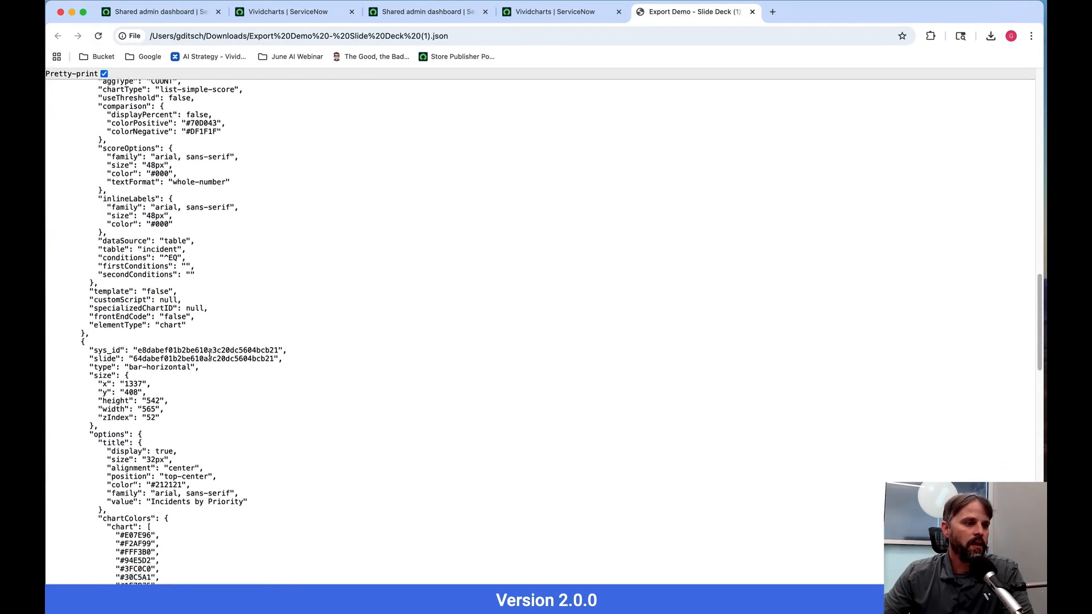
{"action": "scroll", "coordinate": [222, 367], "scroll_direction": "down", "scroll_amount": 5}
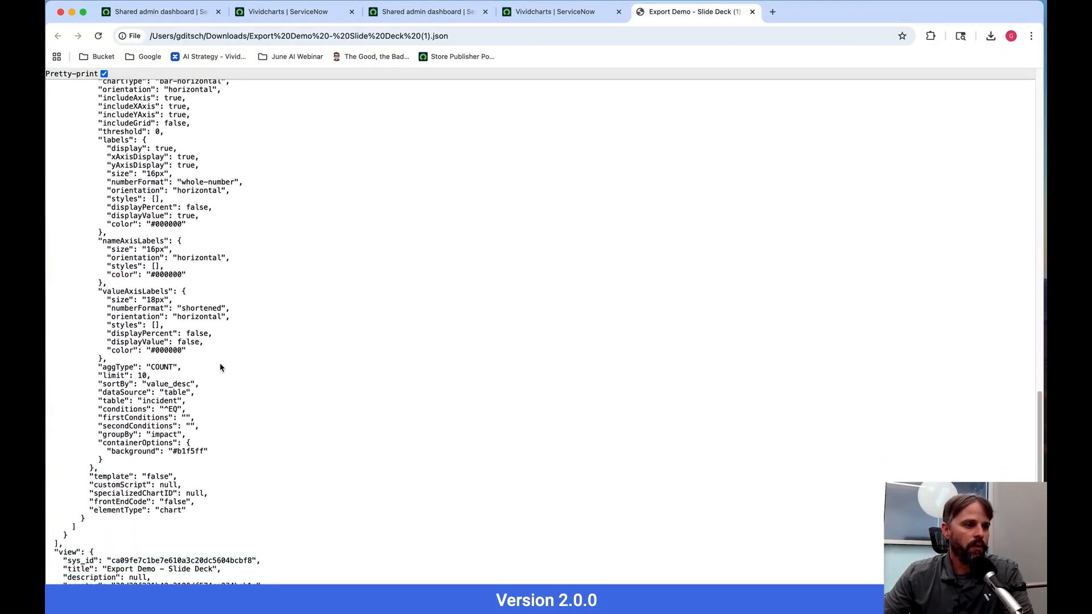
{"action": "scroll", "coordinate": [221, 367], "scroll_direction": "down", "scroll_amount": 9}
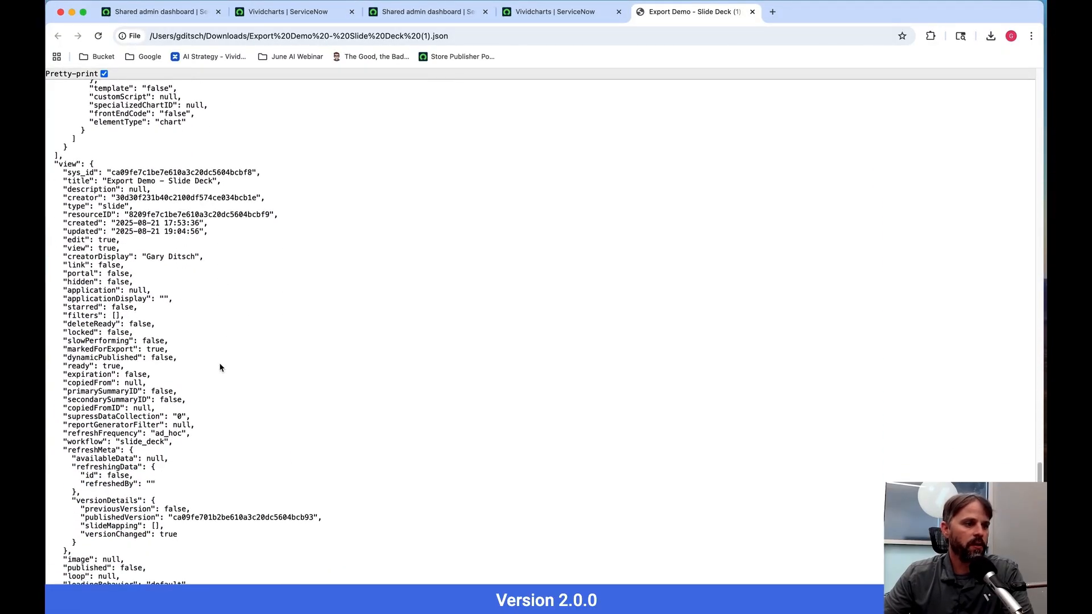
{"action": "scroll", "coordinate": [221, 367], "scroll_direction": "down", "scroll_amount": 5}
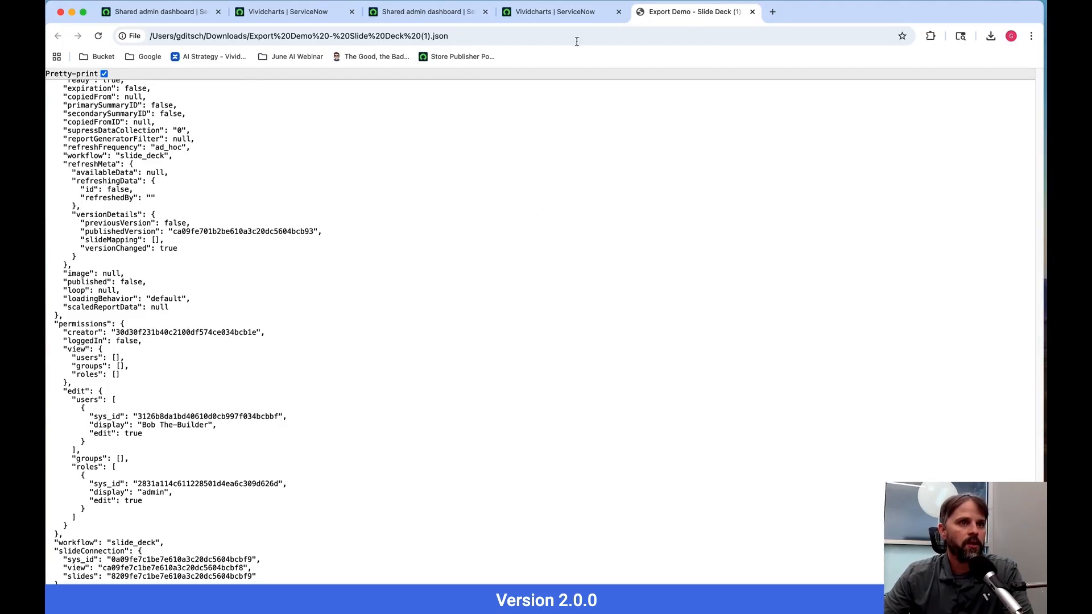
{"action": "left_click", "coordinate": [535, 12]}
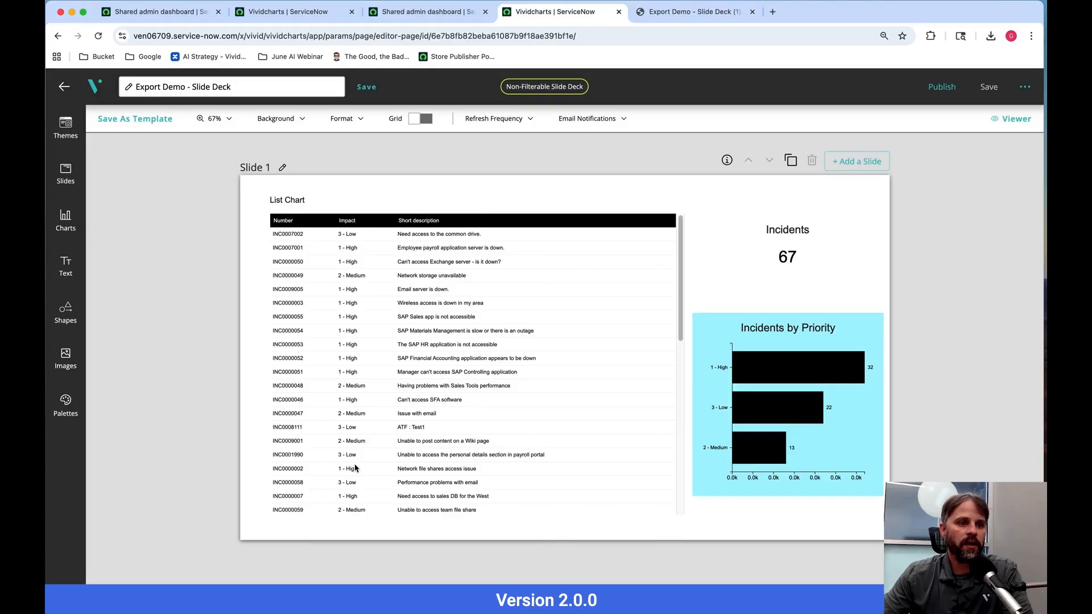